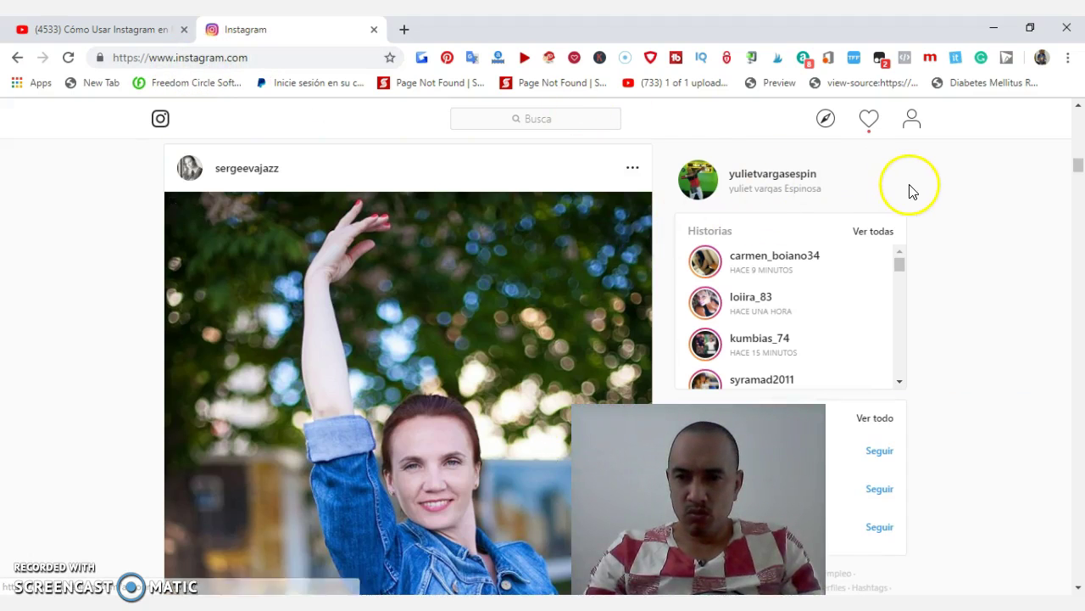
Step: Open the developer tools on the Instagram feed, with device emulation turned off, and reload the page in desktop view
{"action": "right_click", "coordinate": [905, 185]}
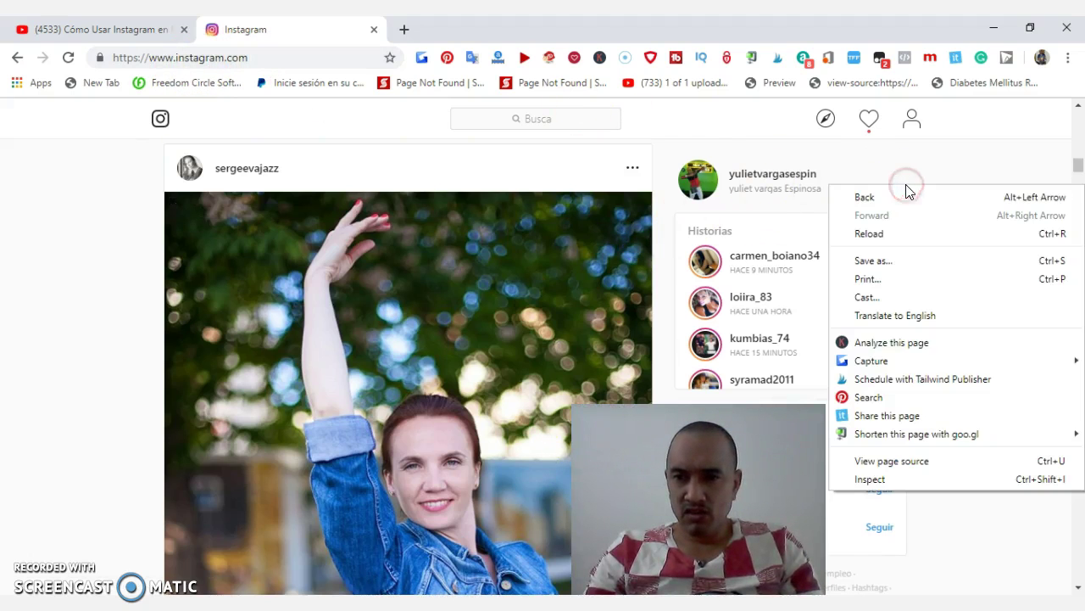
{"action": "left_click", "coordinate": [879, 481]}
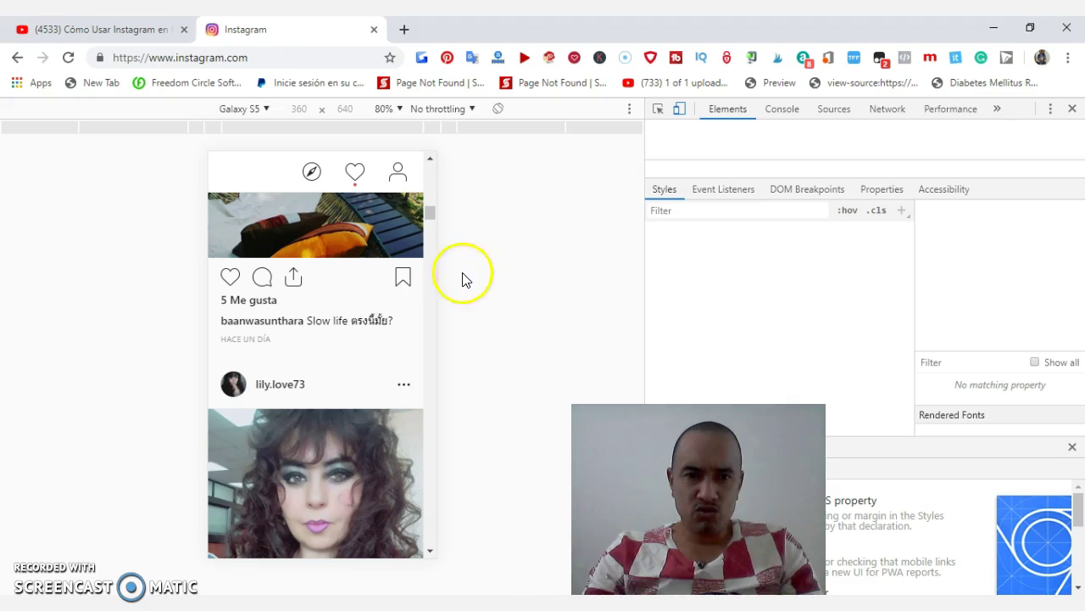
{"action": "left_click", "coordinate": [680, 108]}
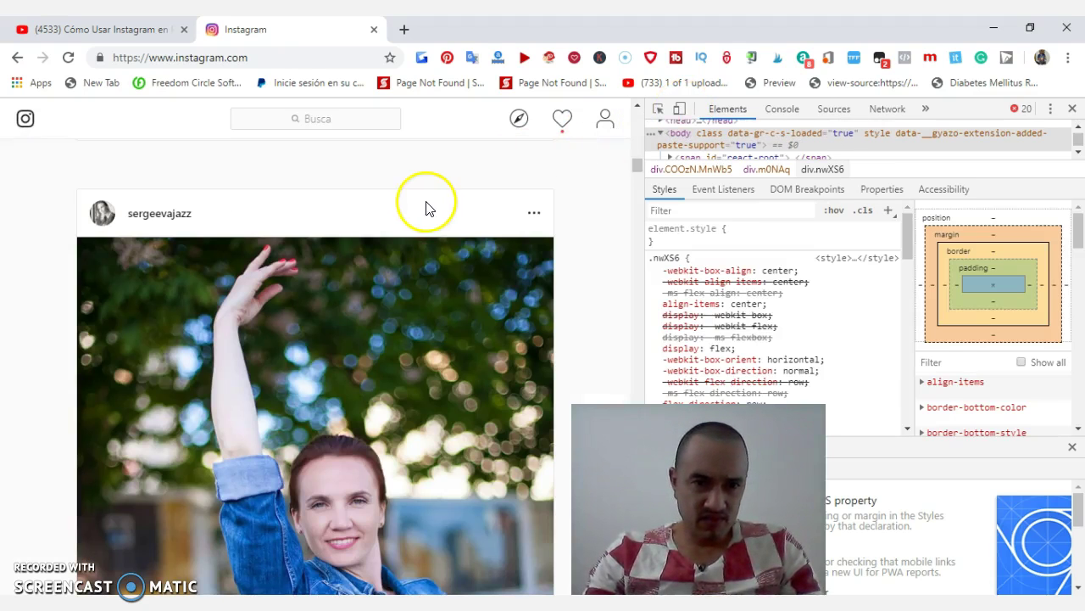
{"action": "left_click", "coordinate": [67, 57]}
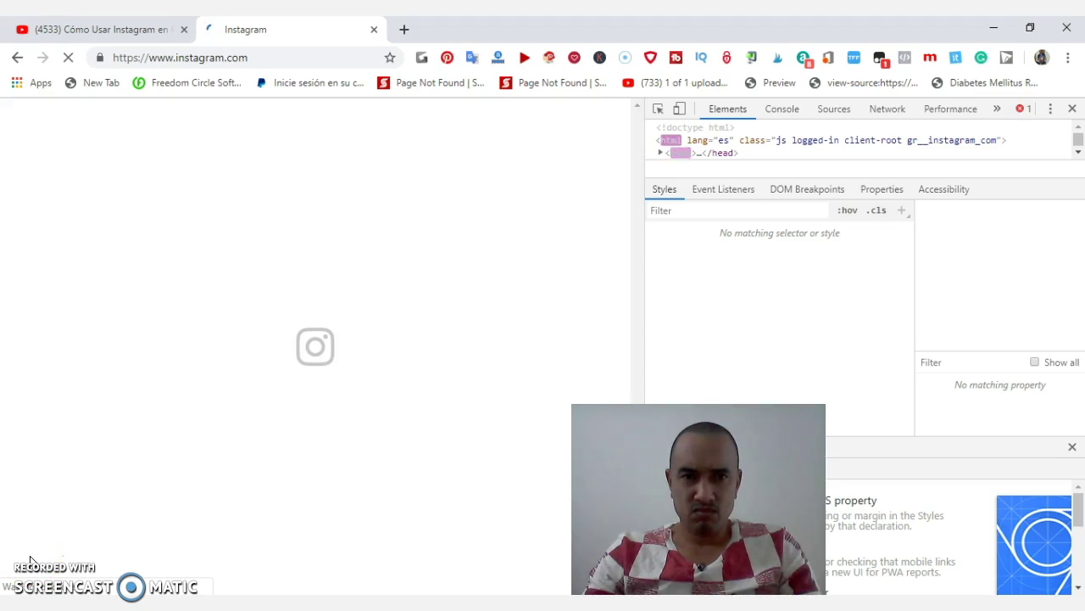
Step: Open the account's own profile page from the feed and look through its bio and published posts
{"action": "scroll", "coordinate": [303, 266], "scroll_direction": "up", "scroll_amount": 1}
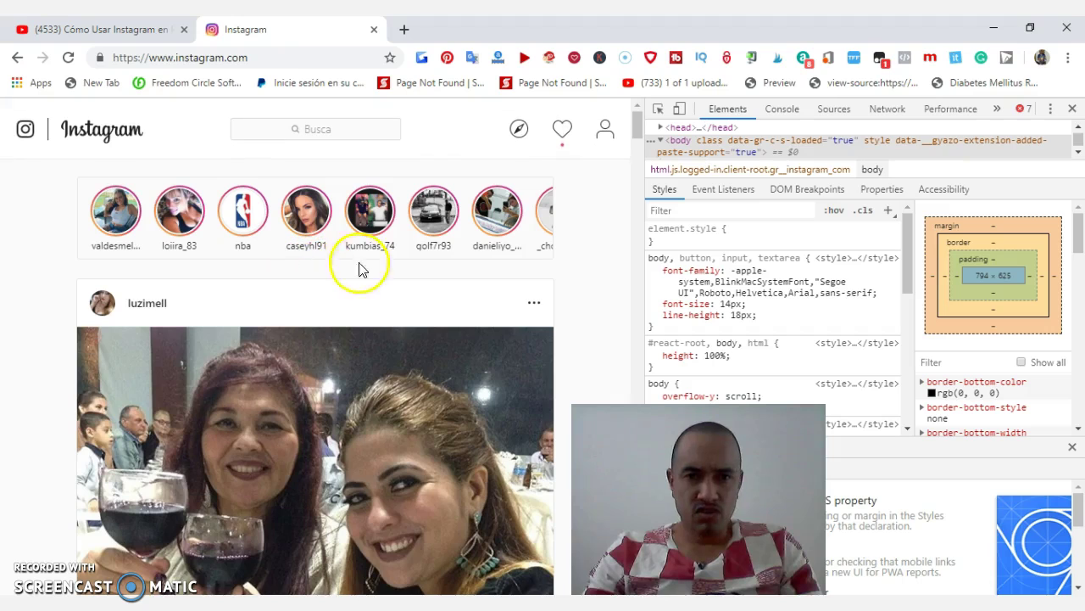
{"action": "left_click", "coordinate": [604, 138]}
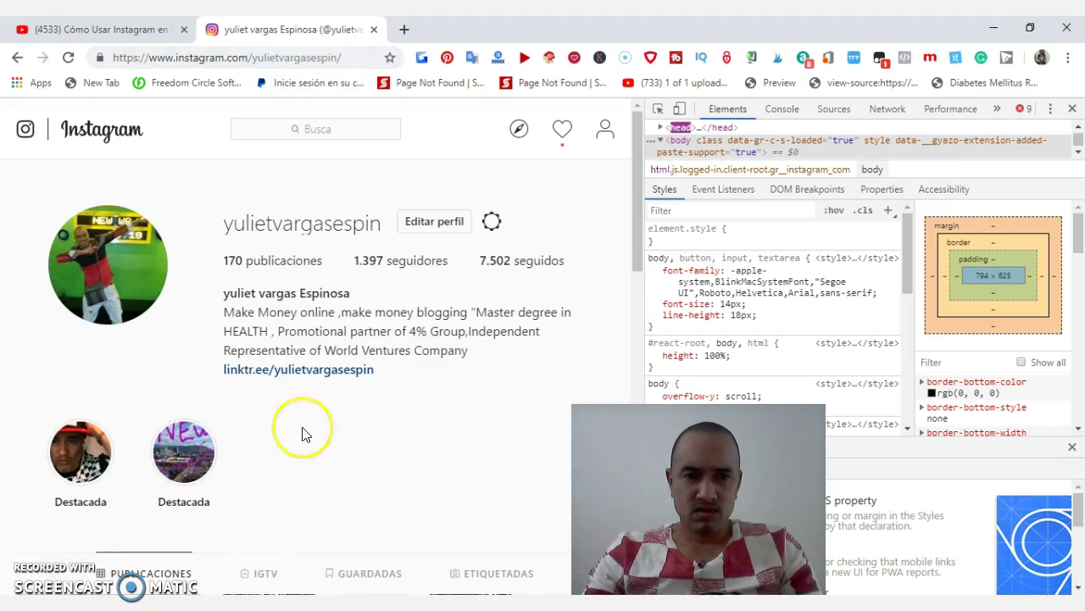
{"action": "scroll", "coordinate": [406, 412], "scroll_direction": "down", "scroll_amount": 1}
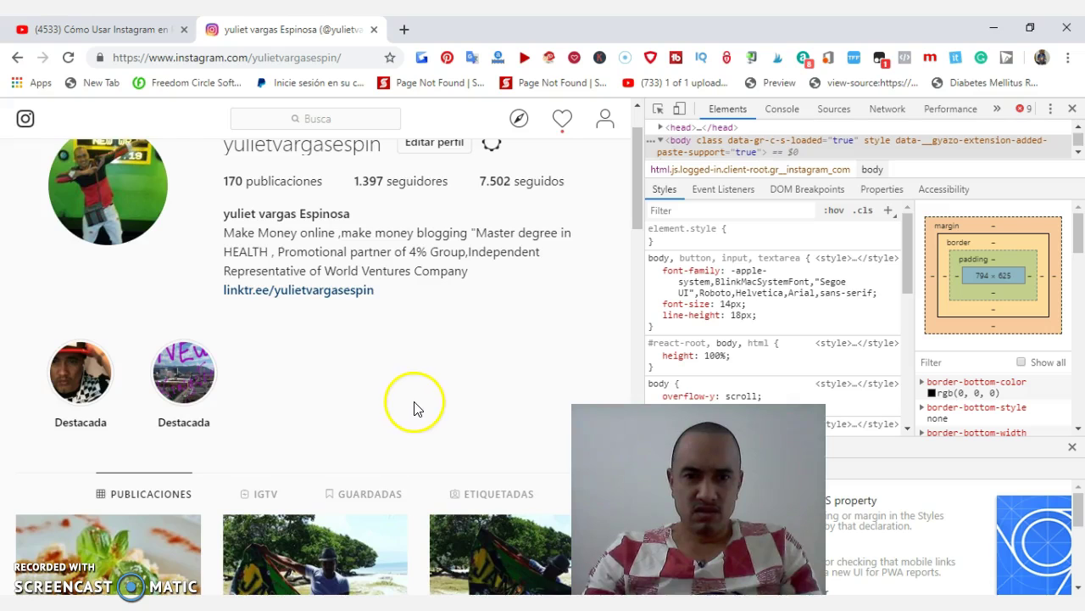
{"action": "scroll", "coordinate": [414, 408], "scroll_direction": "down", "scroll_amount": 5}
{"action": "scroll", "coordinate": [417, 408], "scroll_direction": "up", "scroll_amount": 5}
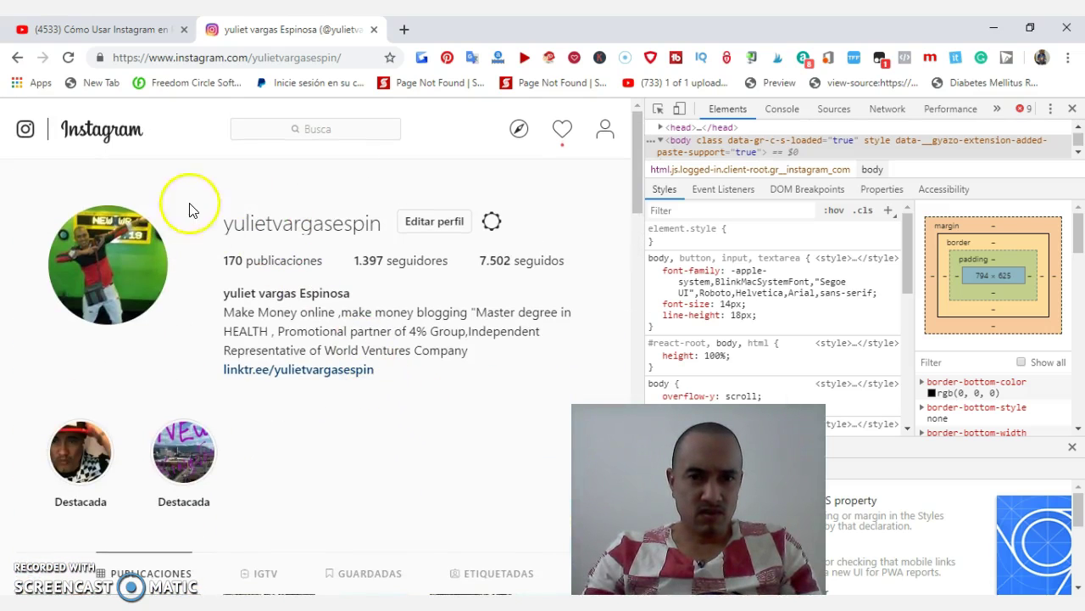
{"action": "scroll", "coordinate": [213, 230], "scroll_direction": "down", "scroll_amount": 3}
{"action": "scroll", "coordinate": [114, 193], "scroll_direction": "up", "scroll_amount": 3}
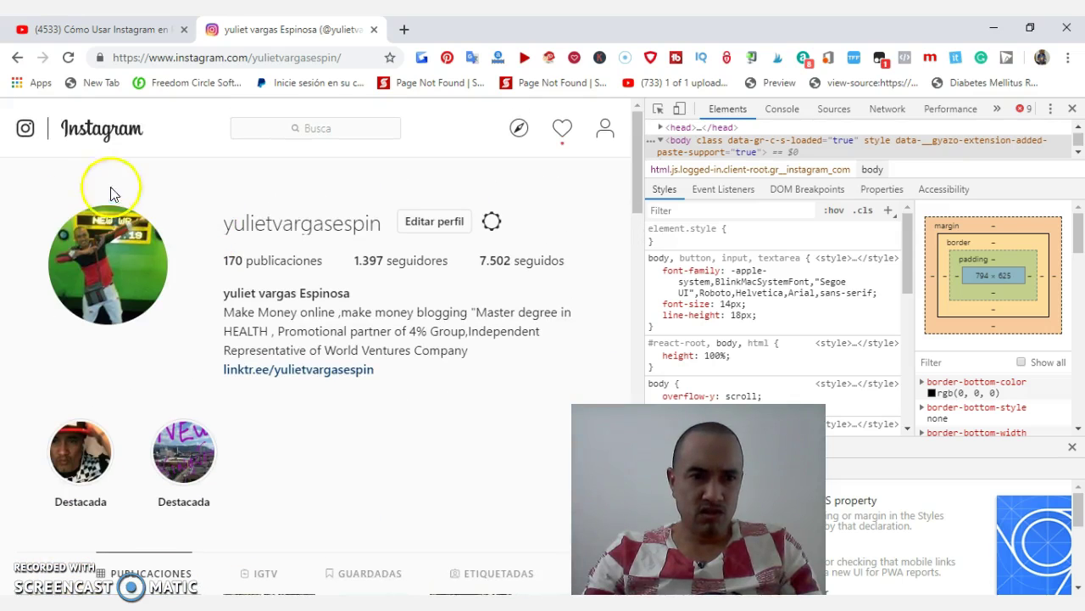
Step: Reload the profile page and display it in the emulated mobile device view
{"action": "left_click", "coordinate": [70, 60]}
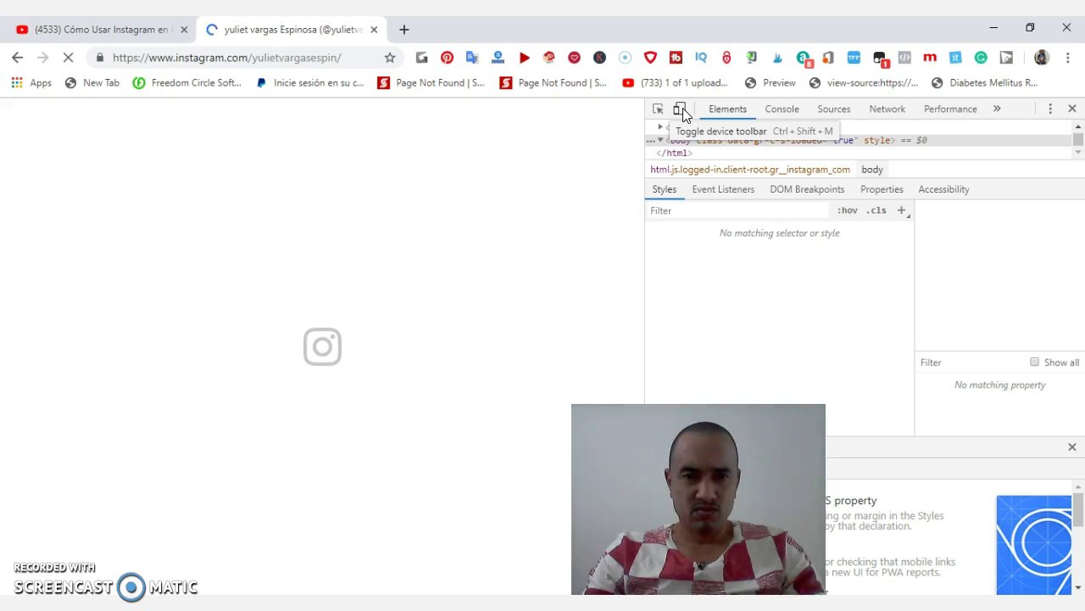
{"action": "left_click", "coordinate": [680, 110]}
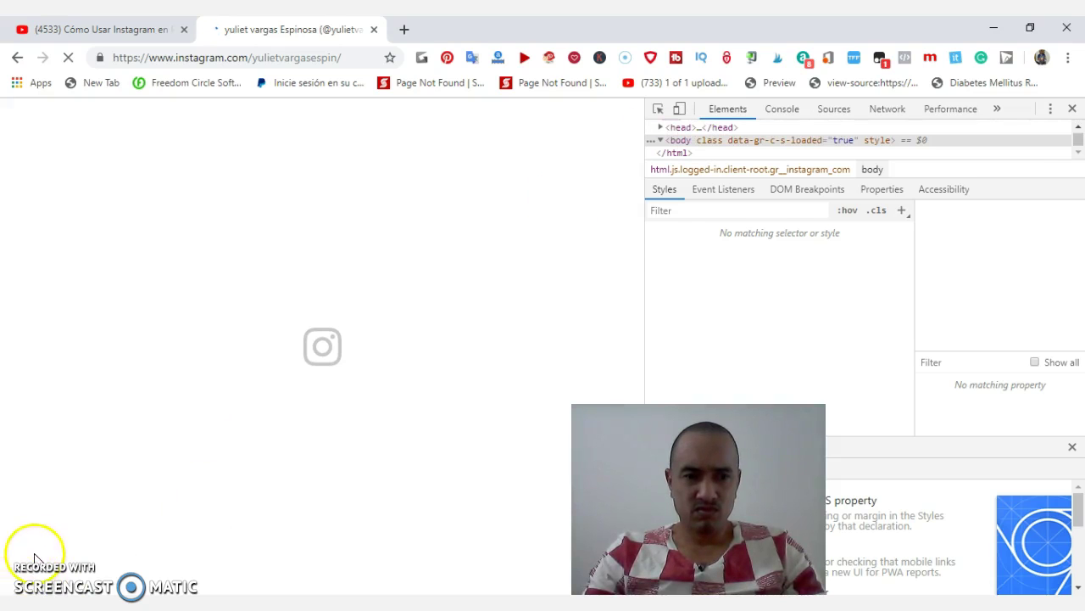
{"action": "scroll", "coordinate": [367, 355], "scroll_direction": "down", "scroll_amount": 10}
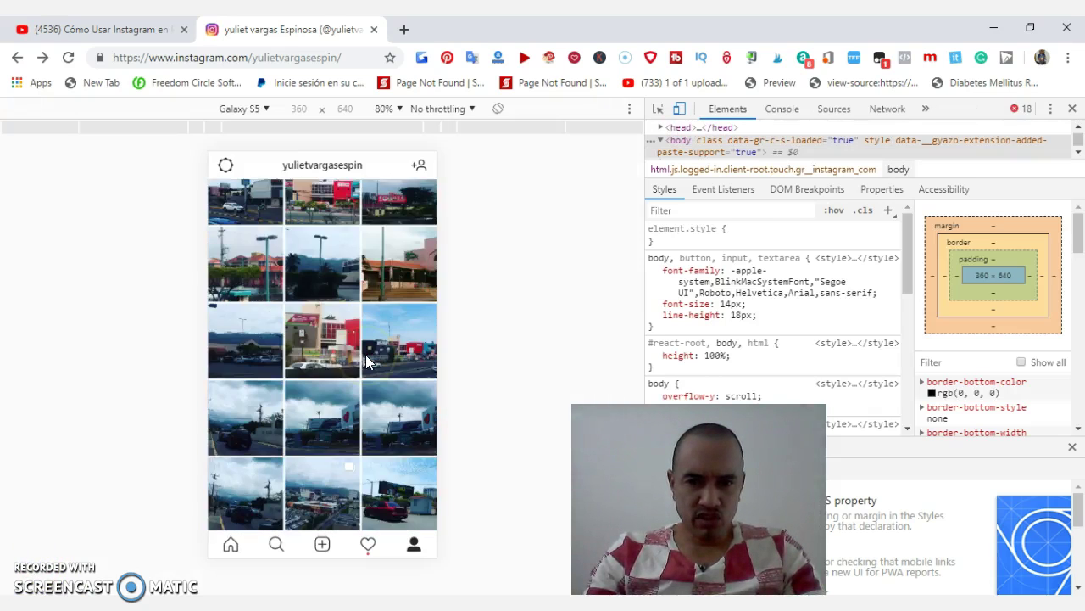
{"action": "scroll", "coordinate": [365, 357], "scroll_direction": "down", "scroll_amount": 5}
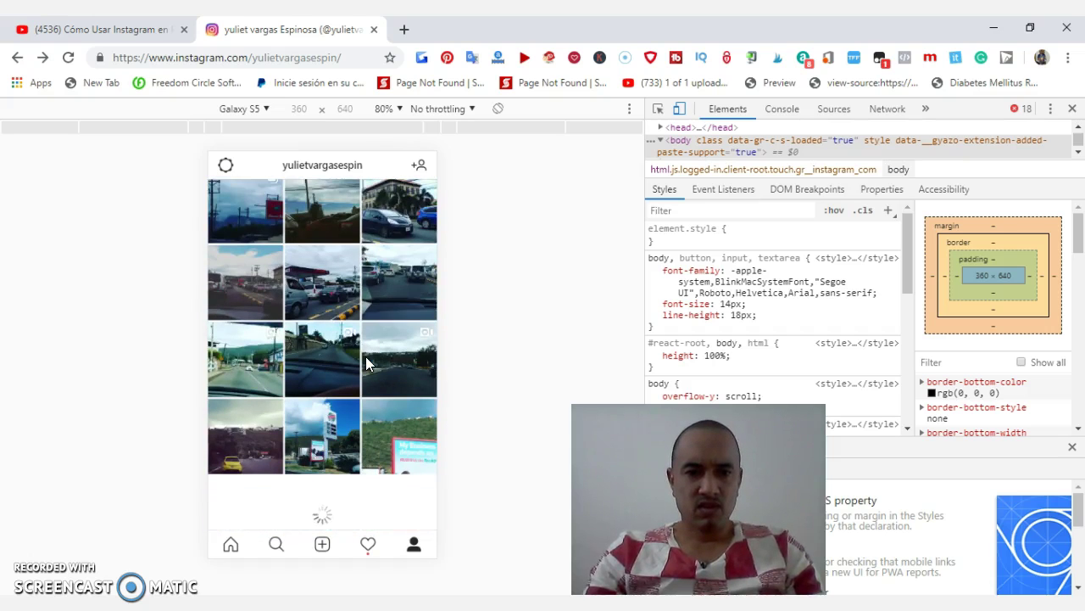
{"action": "left_click", "coordinate": [304, 563]}
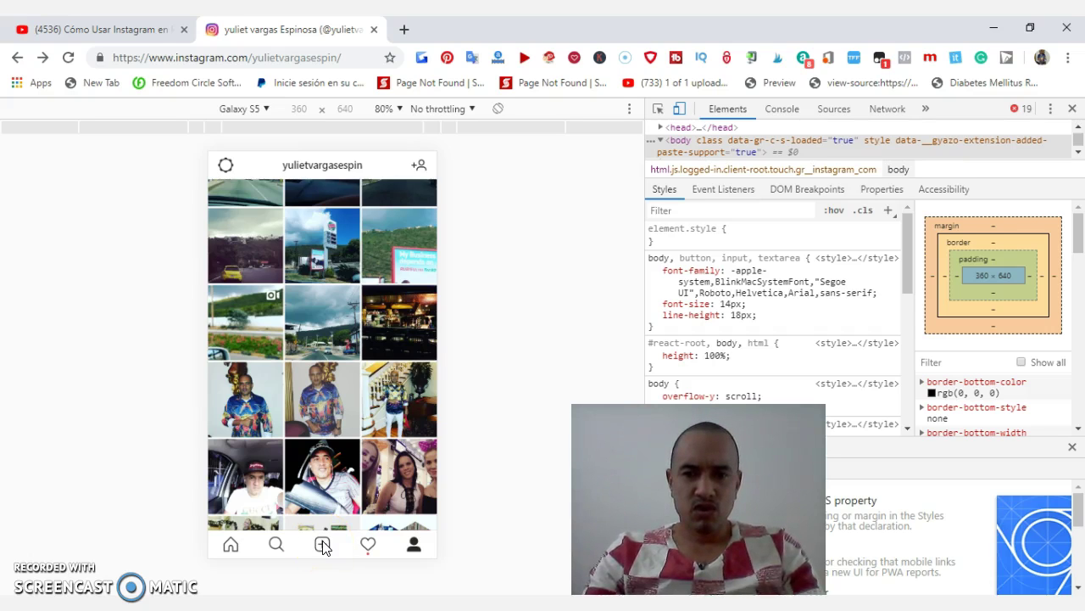
{"action": "left_click", "coordinate": [322, 545]}
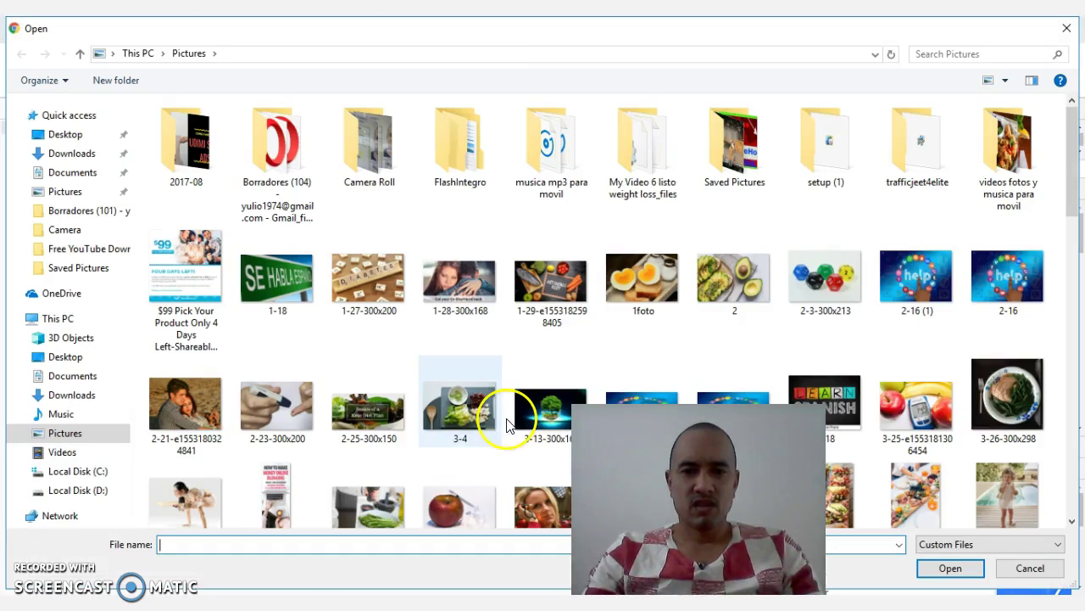
{"action": "scroll", "coordinate": [471, 366], "scroll_direction": "down", "scroll_amount": 10}
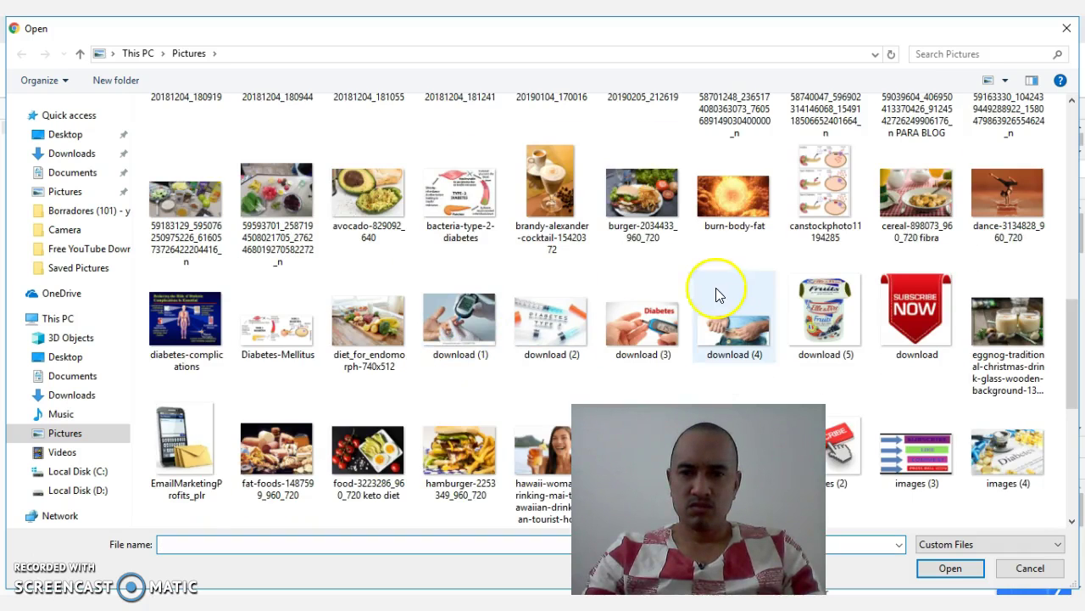
{"action": "scroll", "coordinate": [573, 292], "scroll_direction": "down", "scroll_amount": 5}
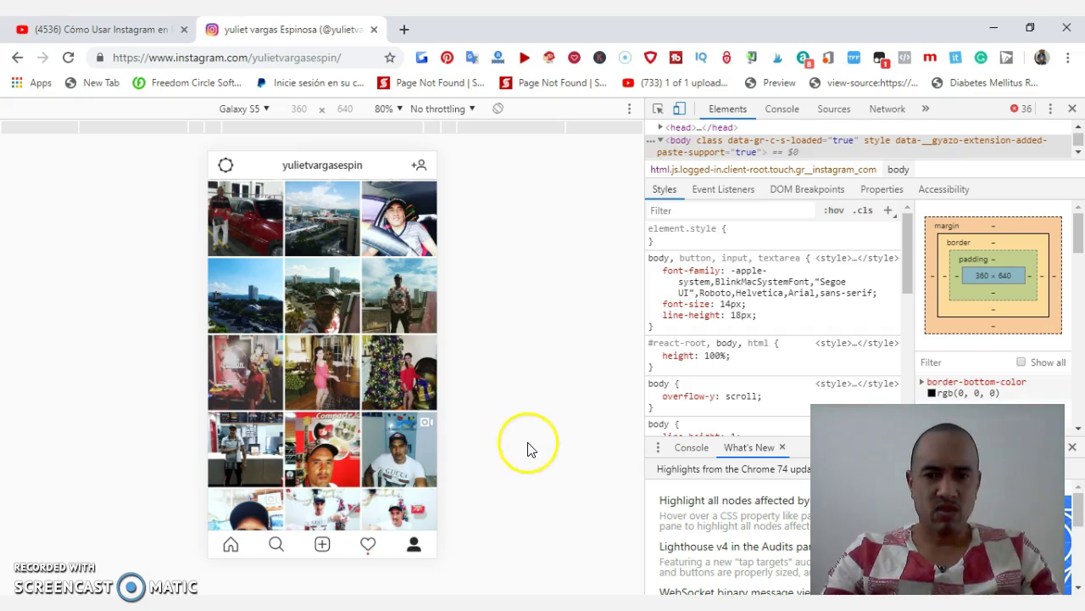
Step: Start a new post with the body-fat comparison picture "images (2)" from Pictures, fit the whole picture in the frame and continue to the post details
{"action": "scroll", "coordinate": [297, 489], "scroll_direction": "down", "scroll_amount": 3}
{"action": "scroll", "coordinate": [297, 489], "scroll_direction": "down", "scroll_amount": 3}
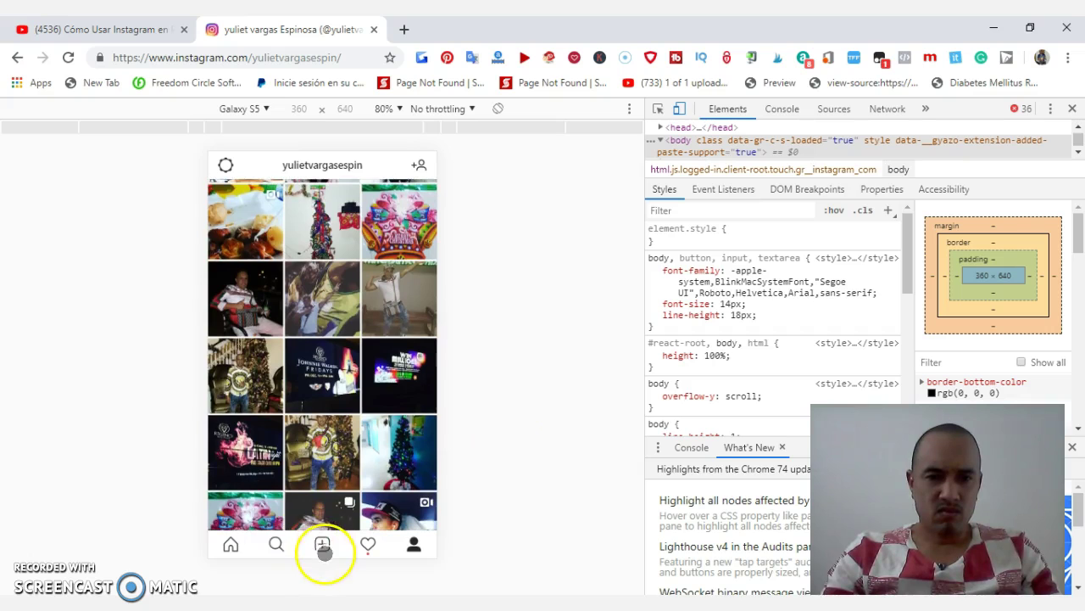
{"action": "left_click", "coordinate": [320, 543]}
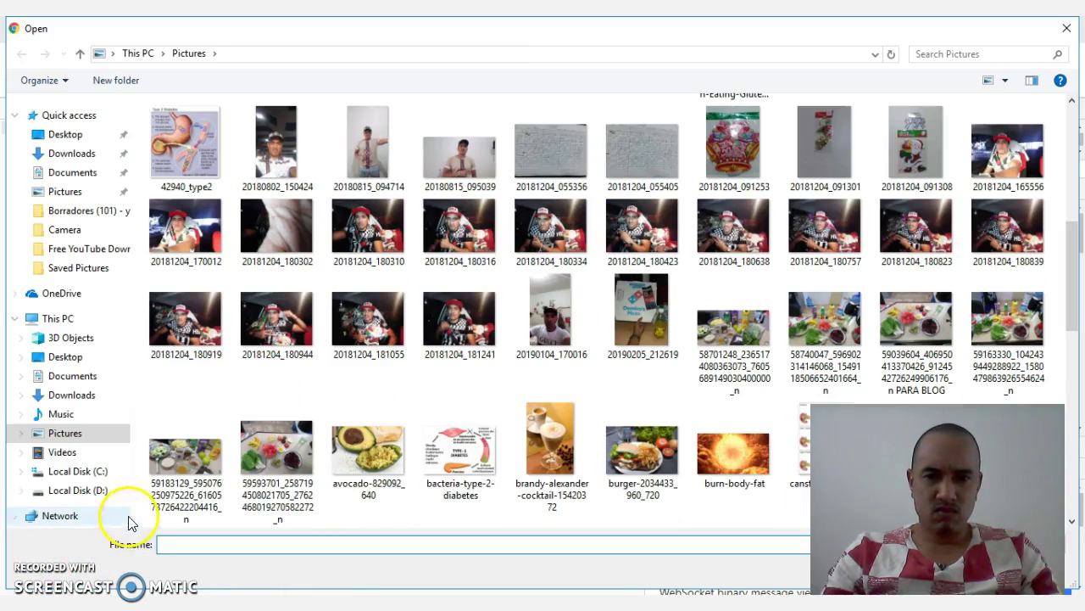
{"action": "scroll", "coordinate": [685, 389], "scroll_direction": "down", "scroll_amount": 3}
{"action": "scroll", "coordinate": [683, 386], "scroll_direction": "down", "scroll_amount": 3}
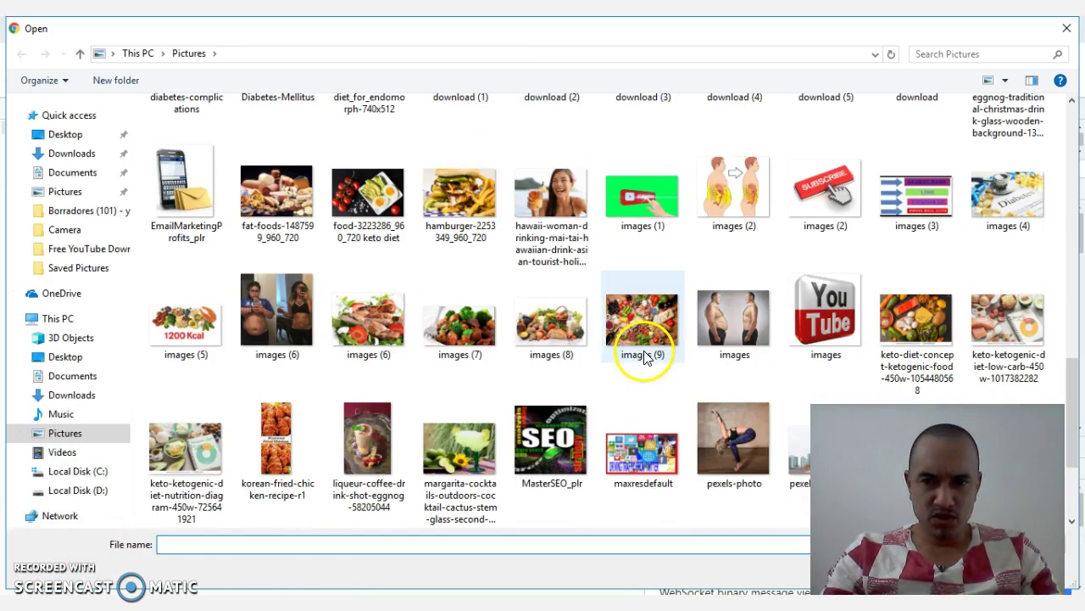
{"action": "scroll", "coordinate": [648, 360], "scroll_direction": "up", "scroll_amount": 2}
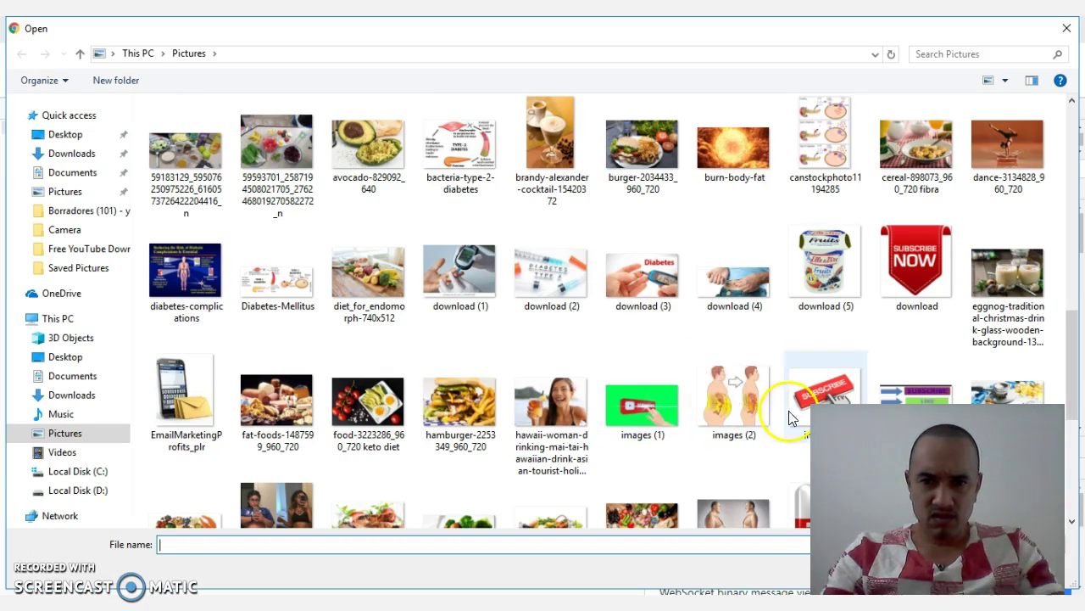
{"action": "left_click", "coordinate": [739, 425]}
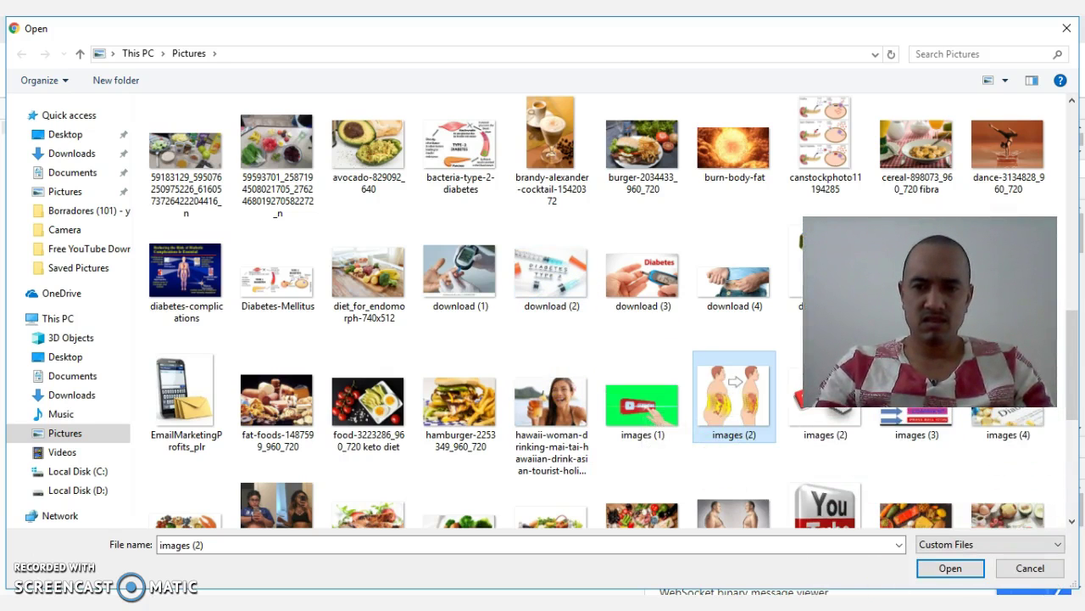
{"action": "left_click", "coordinate": [951, 568]}
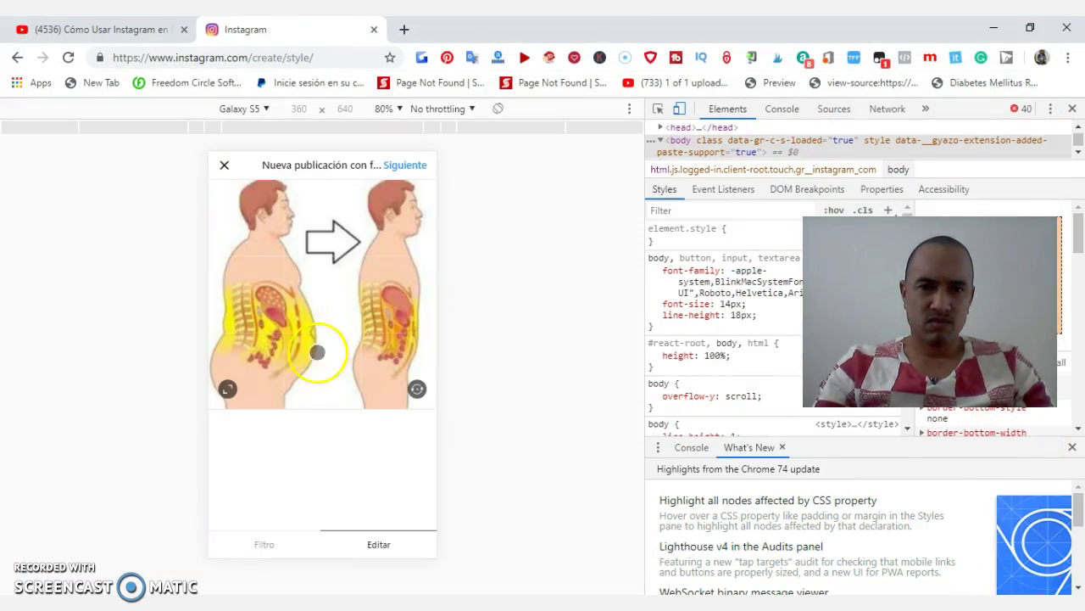
{"action": "left_click", "coordinate": [226, 385]}
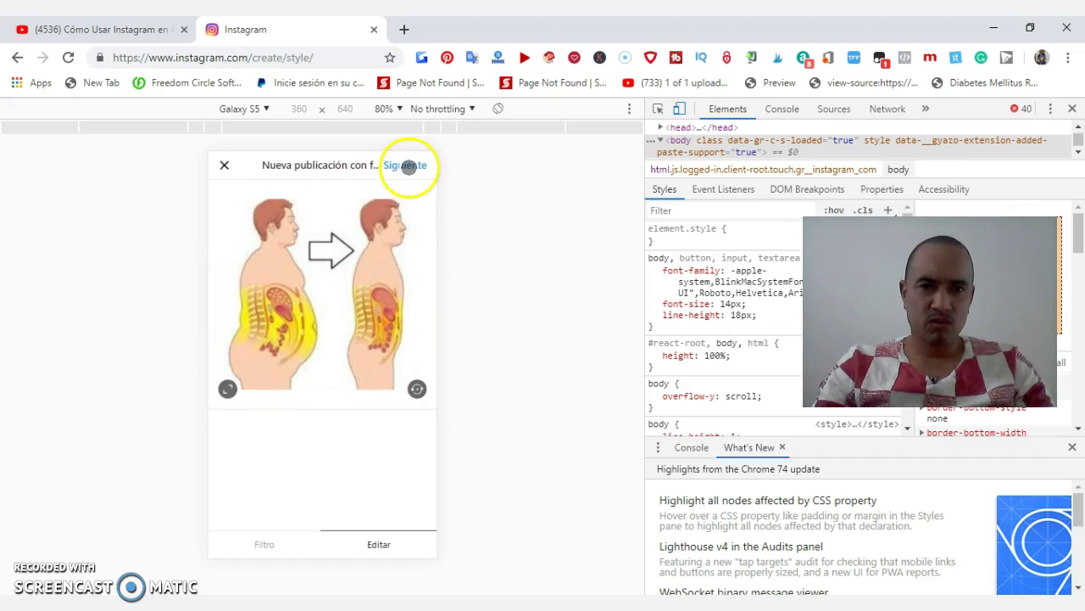
{"action": "left_click", "coordinate": [406, 166]}
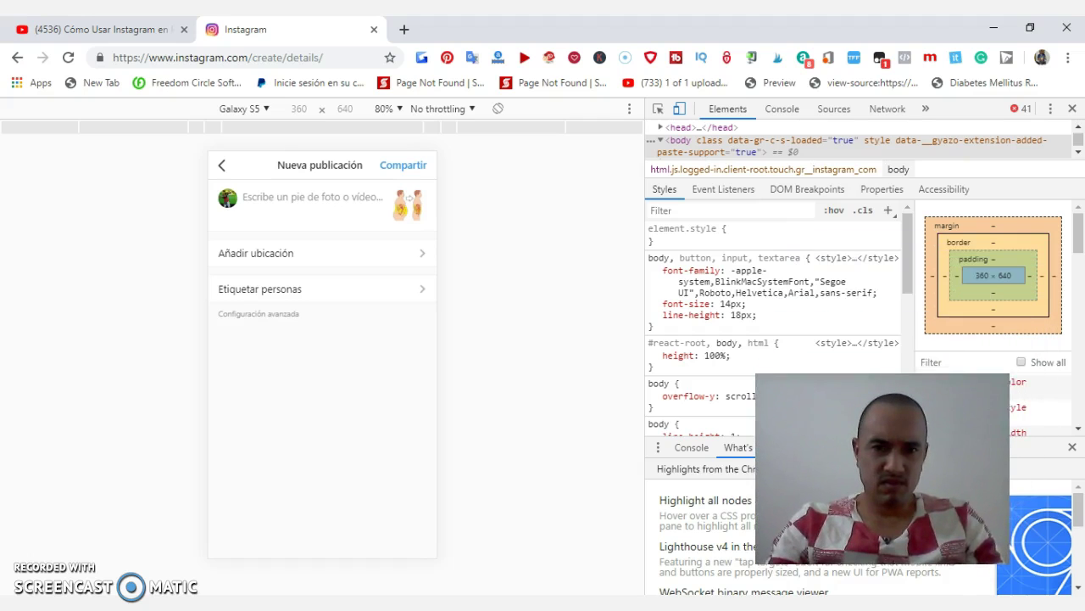
Step: Add the caption "#weight loss training" to the new post and share it
{"action": "left_click", "coordinate": [247, 200]}
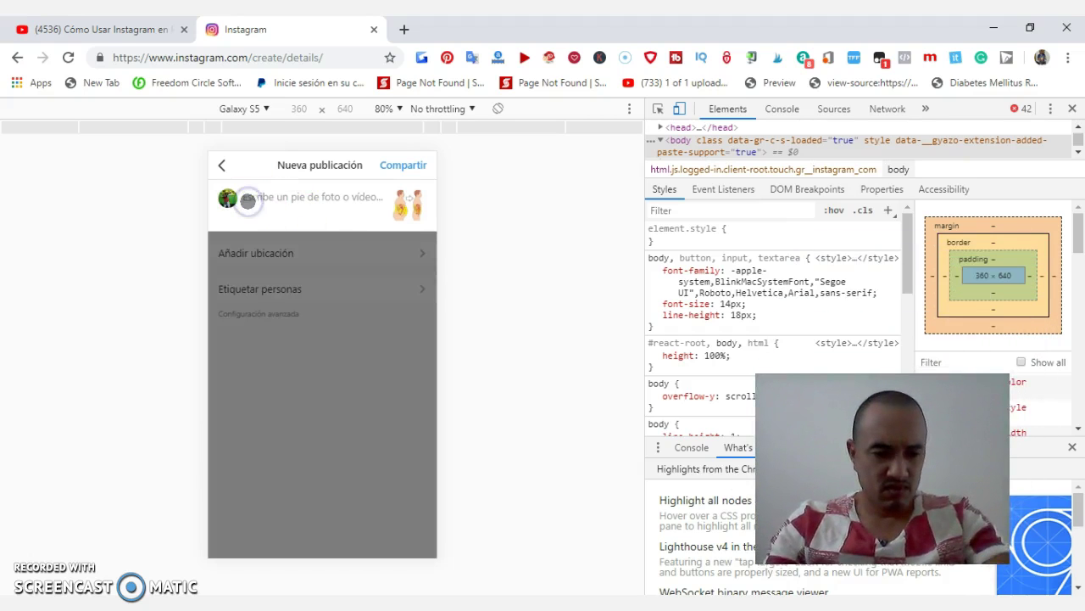
{"action": "left_click", "coordinate": [247, 200]}
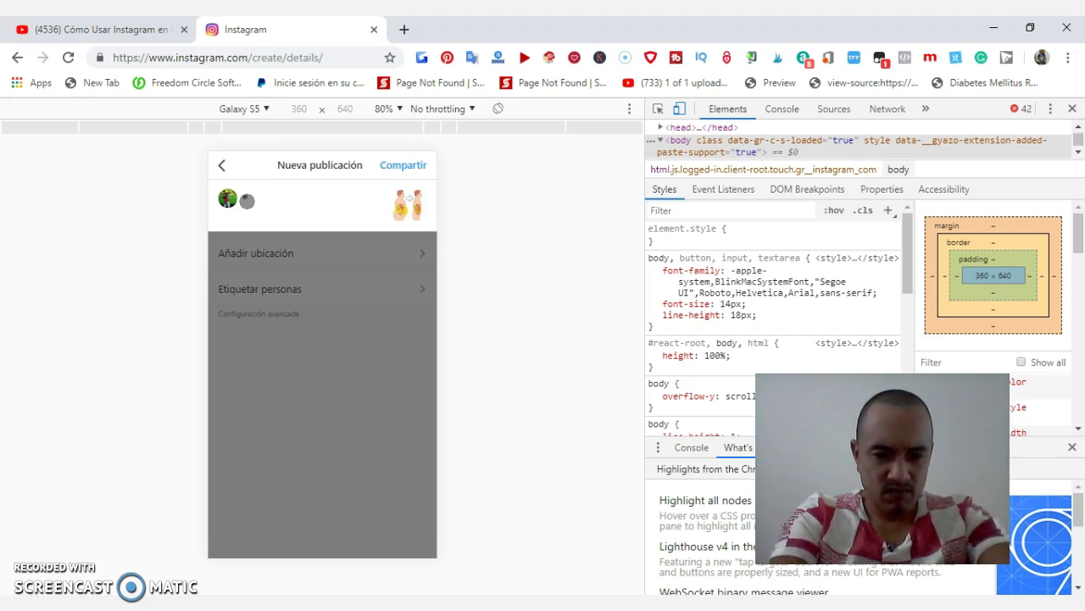
{"action": "type", "text": "#"}
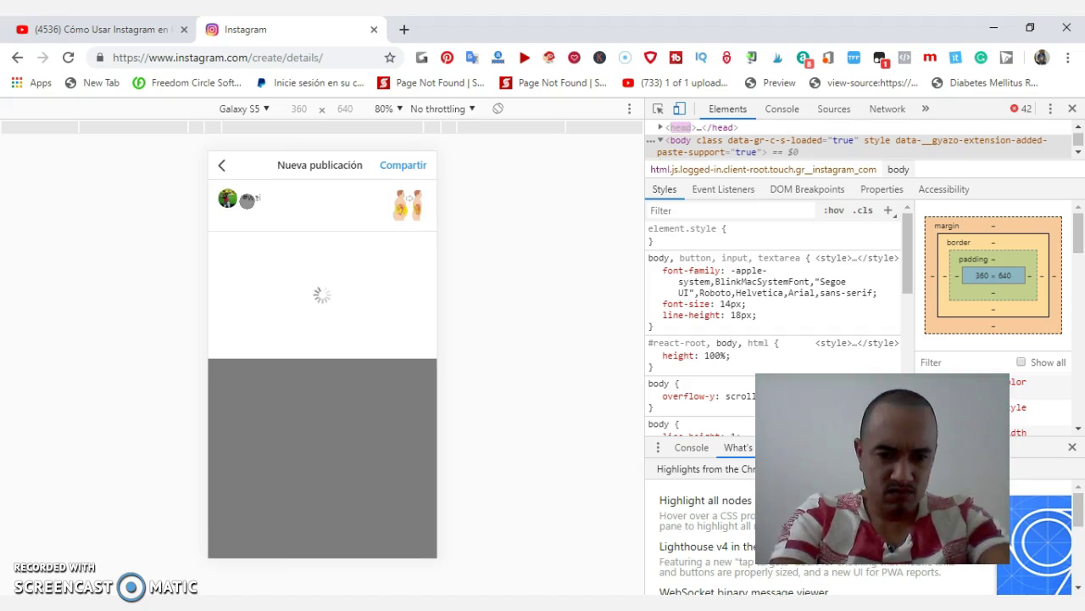
{"action": "type", "text": "weight loss training"}
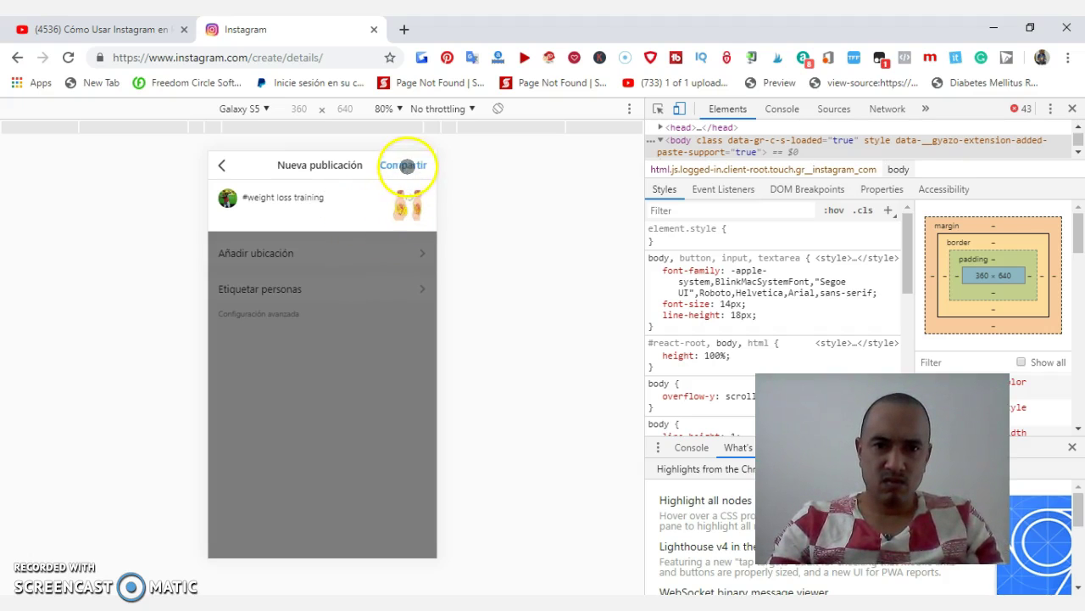
{"action": "left_click", "coordinate": [407, 165]}
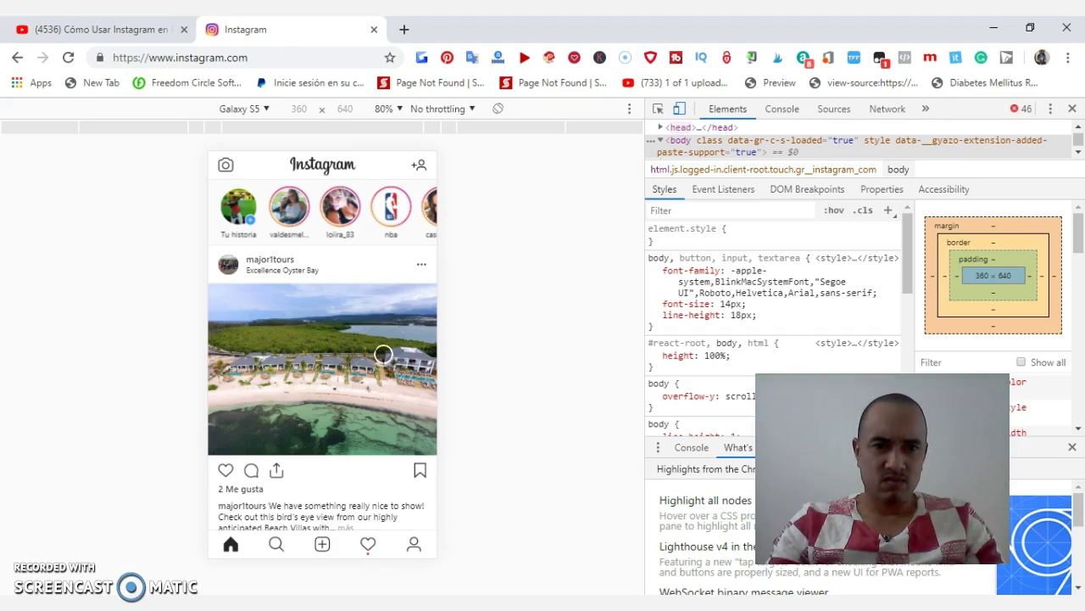
Step: Find the newly shared body-fat comparison post in the home feed and like it
{"action": "scroll", "coordinate": [383, 354], "scroll_direction": "down", "scroll_amount": 10}
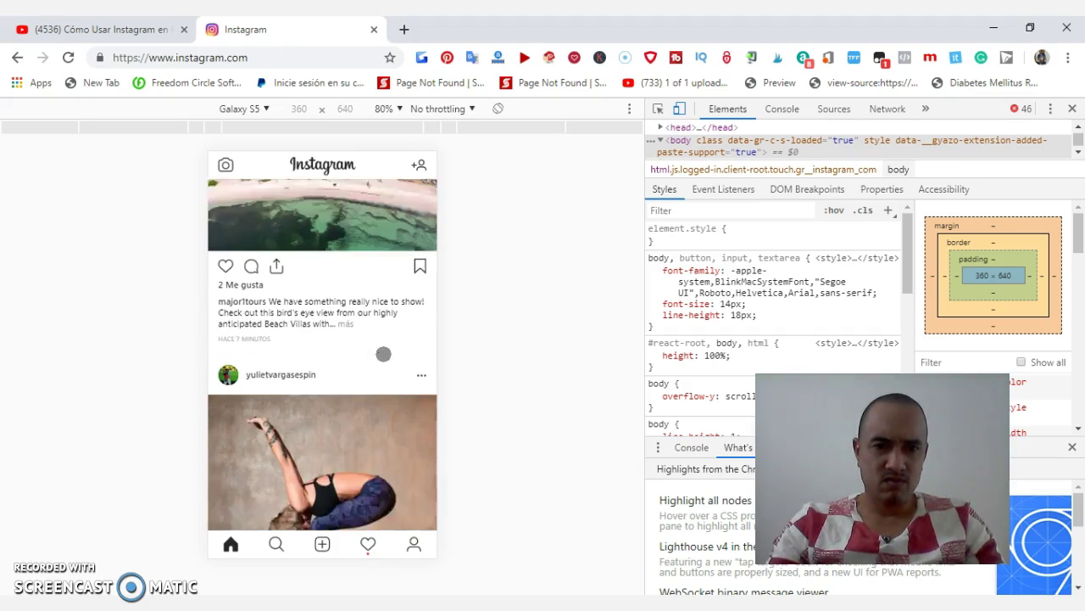
{"action": "scroll", "coordinate": [382, 354], "scroll_direction": "down", "scroll_amount": 3}
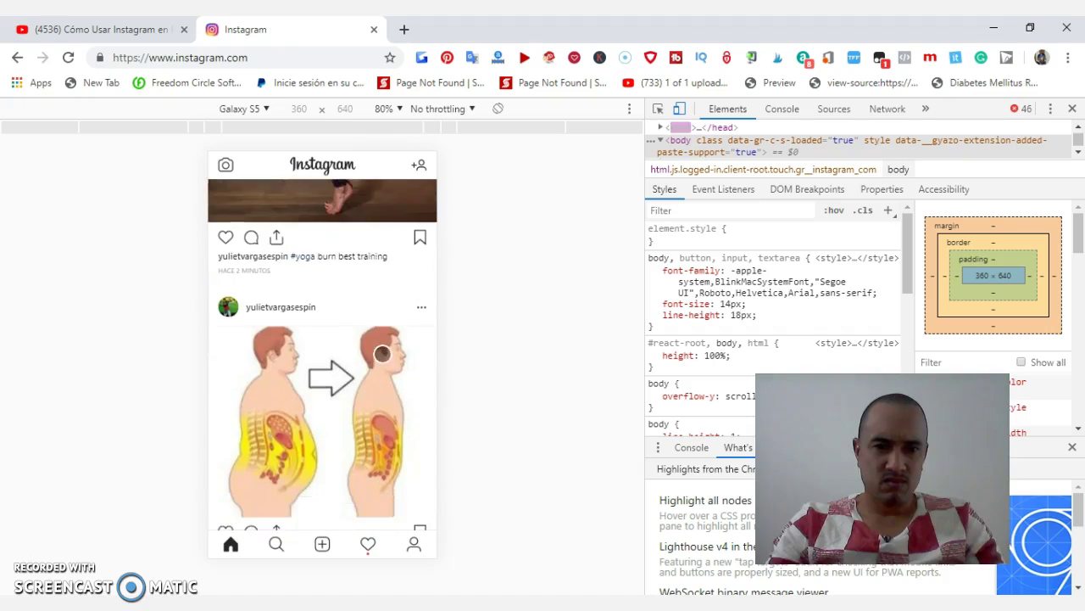
{"action": "left_click", "coordinate": [209, 360]}
{"action": "left_click", "coordinate": [225, 375]}
Step: Like the yoga post captioned "#yoga burn best training" and review the published posts in the feed
{"action": "scroll", "coordinate": [377, 347], "scroll_direction": "up", "scroll_amount": 2}
{"action": "scroll", "coordinate": [377, 348], "scroll_direction": "up", "scroll_amount": 2}
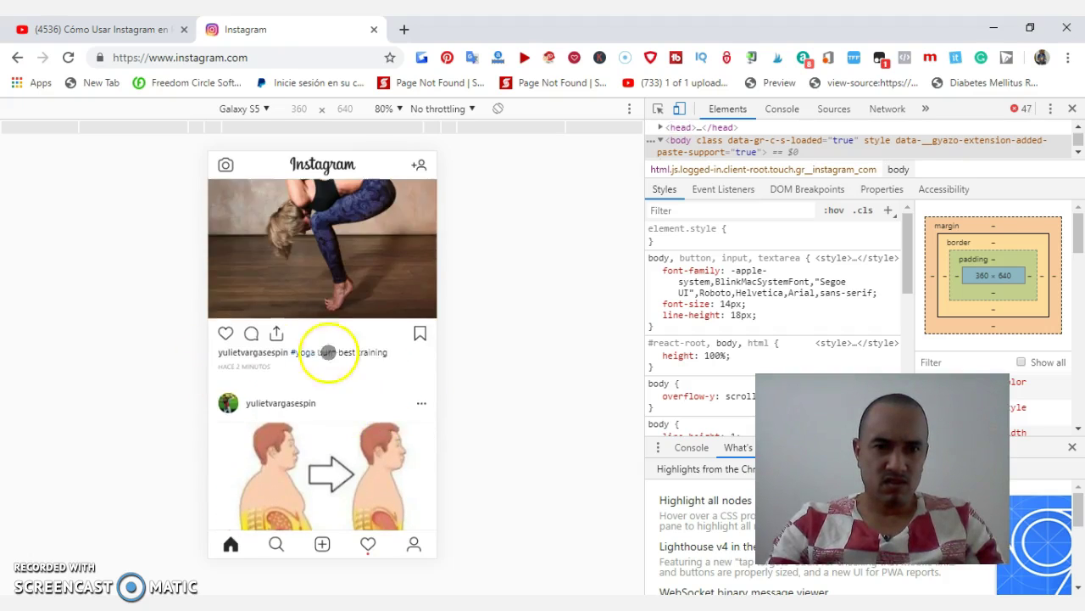
{"action": "left_click", "coordinate": [230, 333]}
{"action": "scroll", "coordinate": [381, 359], "scroll_direction": "up", "scroll_amount": 3}
{"action": "scroll", "coordinate": [351, 362], "scroll_direction": "down", "scroll_amount": 7}
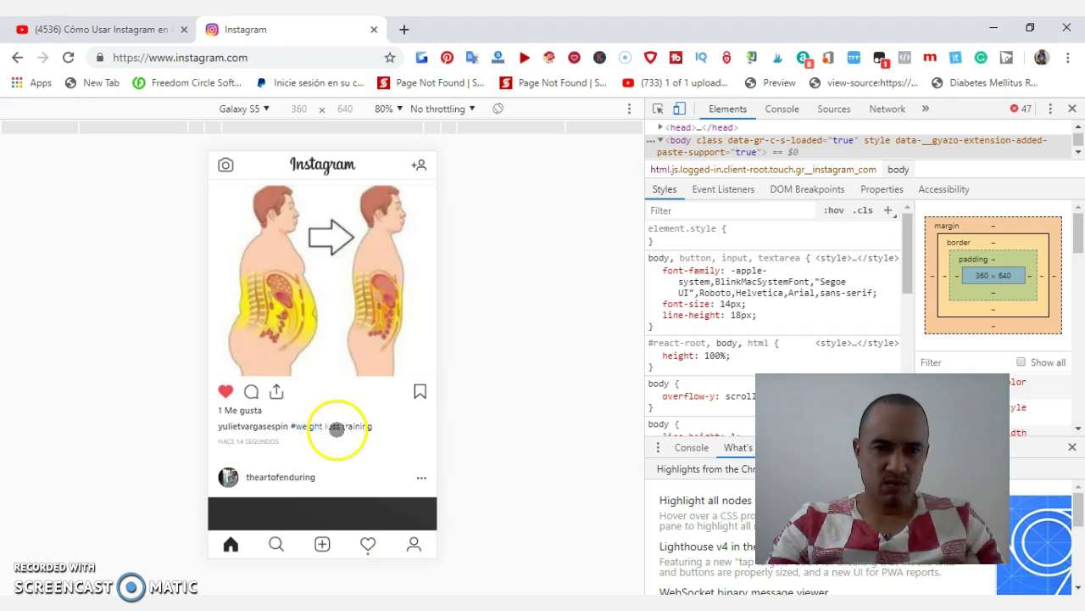
{"action": "scroll", "coordinate": [347, 450], "scroll_direction": "down", "scroll_amount": 1}
{"action": "scroll", "coordinate": [347, 450], "scroll_direction": "down", "scroll_amount": 3}
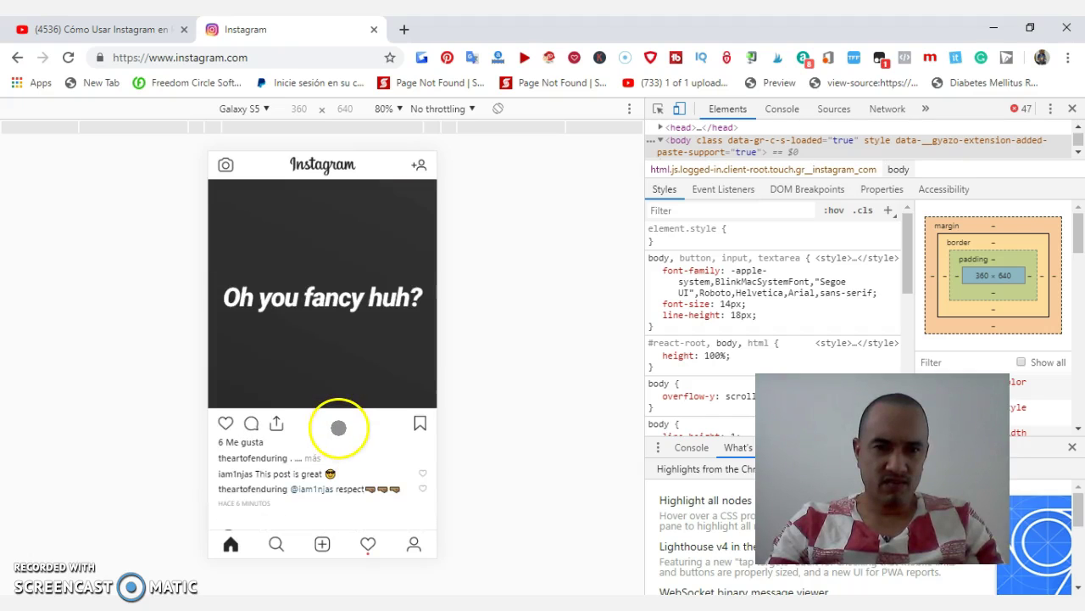
Step: Open the comments of the "#weight loss training" post and write "if you like to learn about this best weight loss training visit my website ,"
{"action": "scroll", "coordinate": [340, 427], "scroll_direction": "up", "scroll_amount": 4}
{"action": "scroll", "coordinate": [230, 388], "scroll_direction": "up", "scroll_amount": 3}
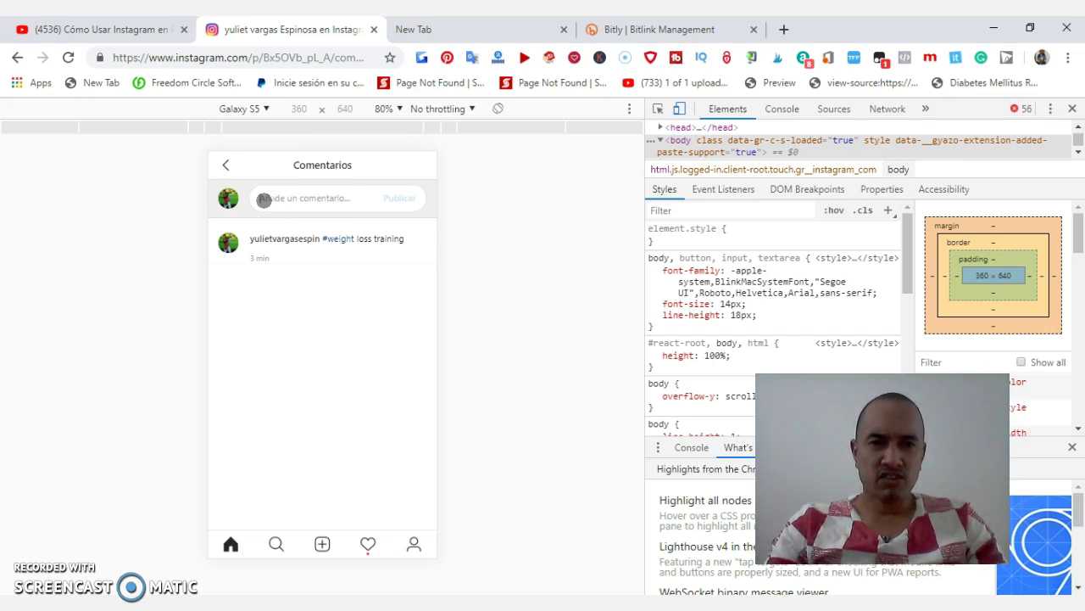
{"action": "left_click", "coordinate": [312, 199]}
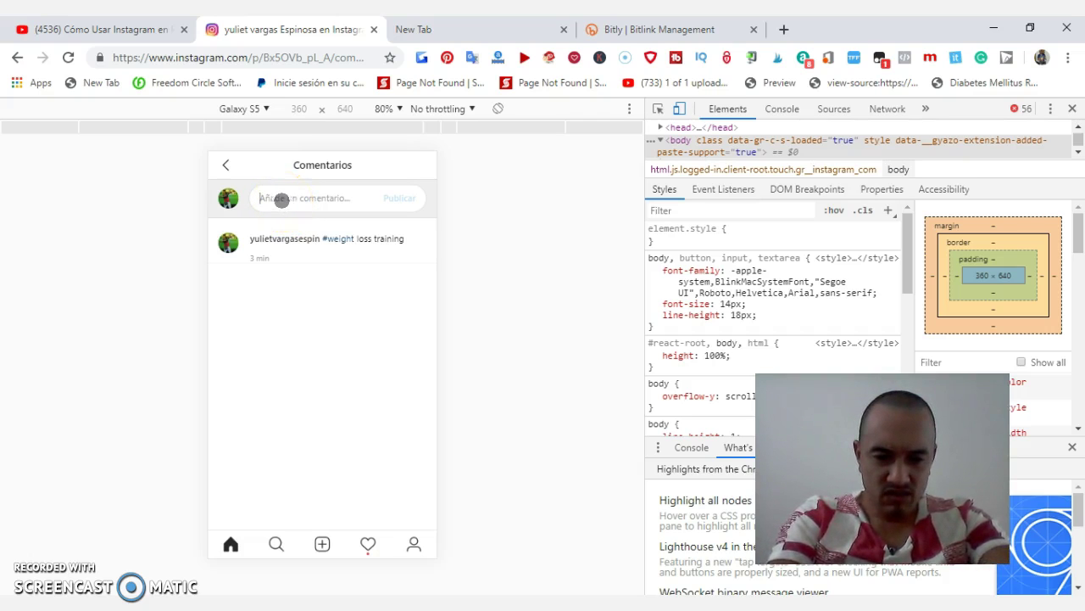
{"action": "type", "text": "if you like to learn about this best weight loss training visit my website"}
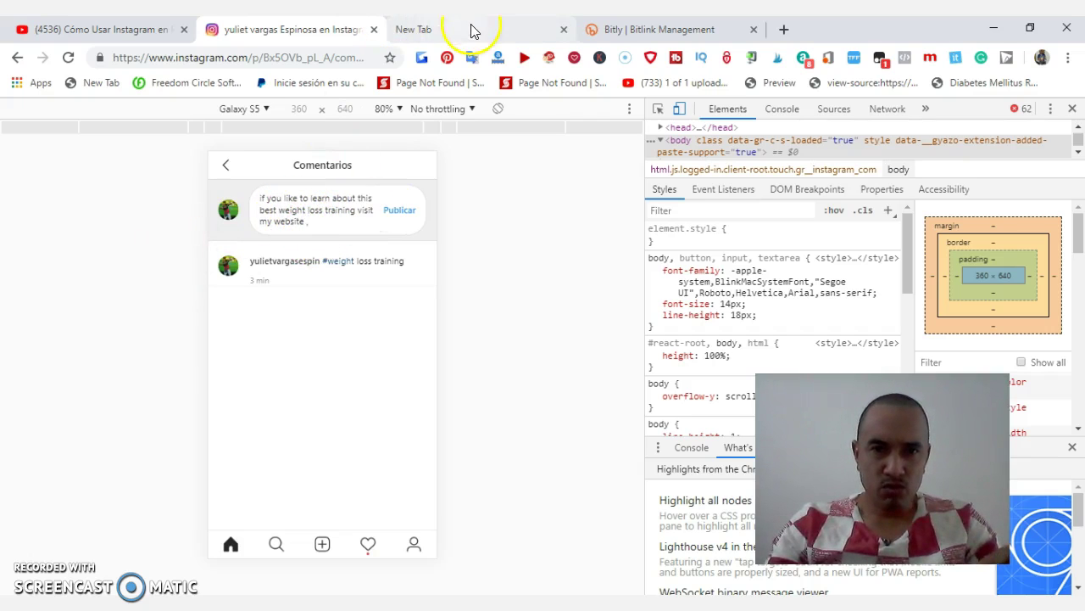
Step: Copy the address thediettoloseweightfastinaweek.com, switch to Bitly and enter it as the long URL of a new Bitlink
{"action": "left_click", "coordinate": [473, 30]}
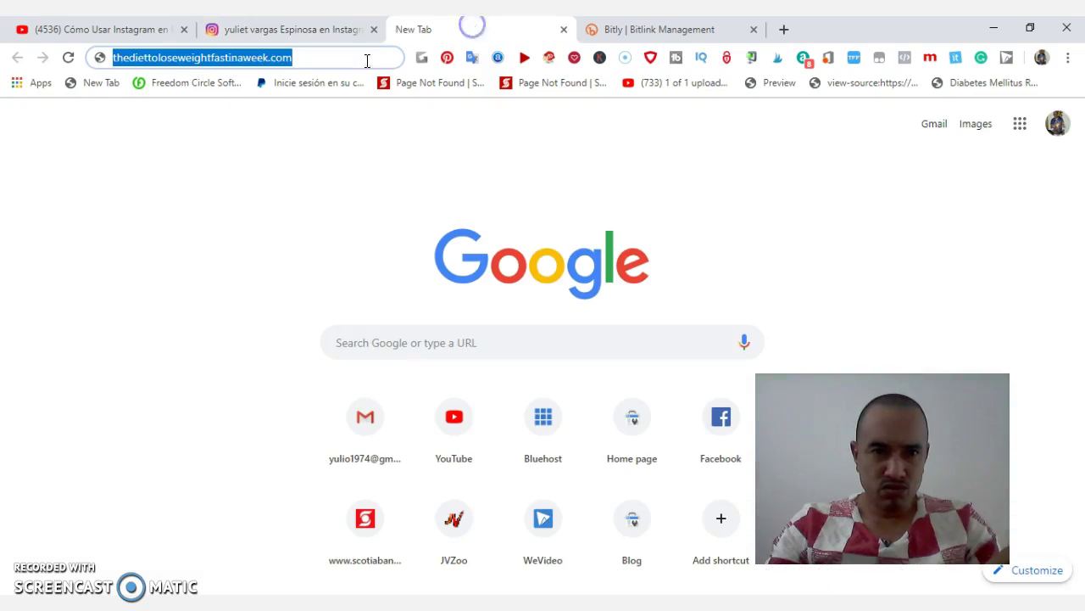
{"action": "right_click", "coordinate": [176, 58]}
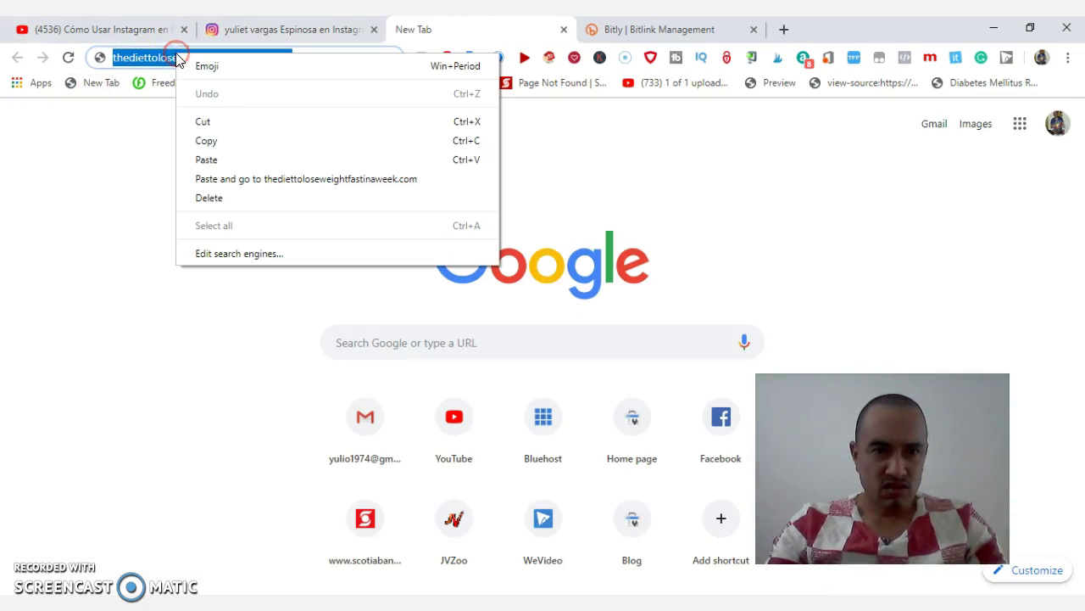
{"action": "left_click", "coordinate": [206, 142]}
{"action": "left_click", "coordinate": [667, 34]}
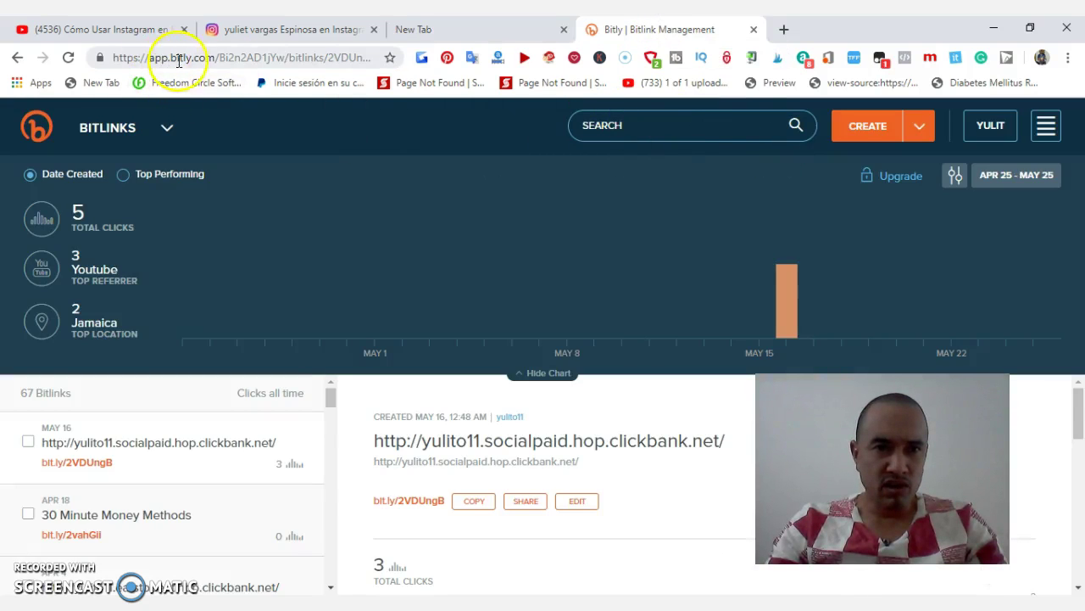
{"action": "left_click", "coordinate": [866, 127]}
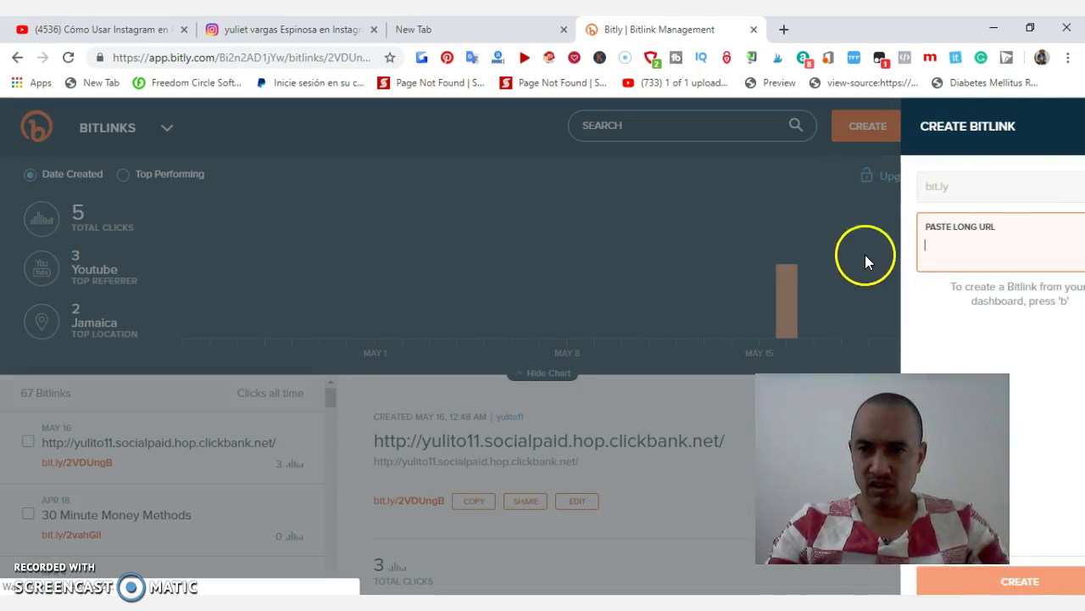
{"action": "right_click", "coordinate": [879, 254]}
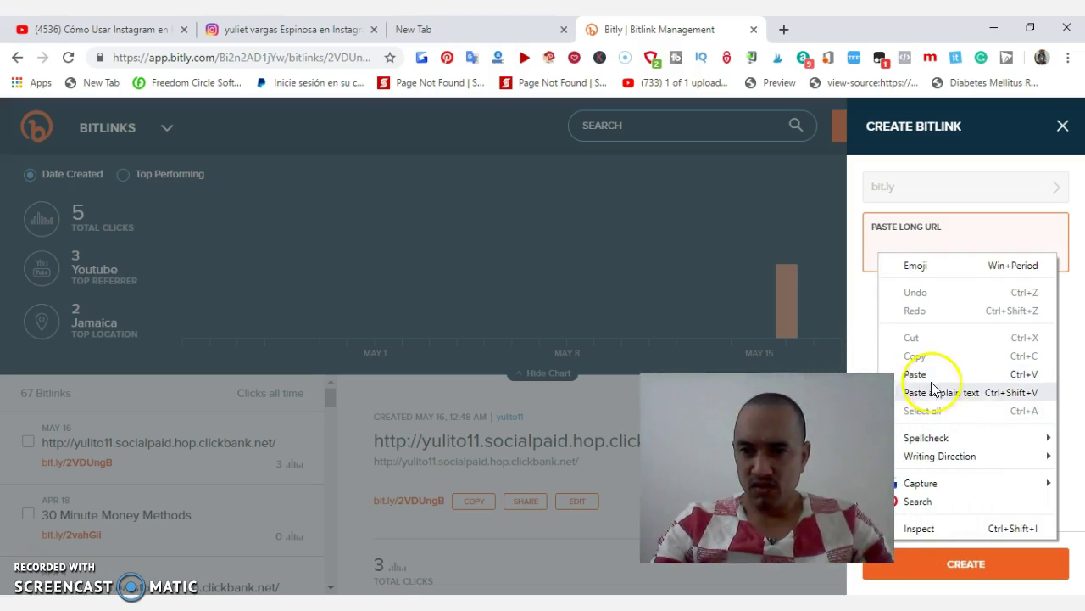
{"action": "left_click", "coordinate": [916, 374]}
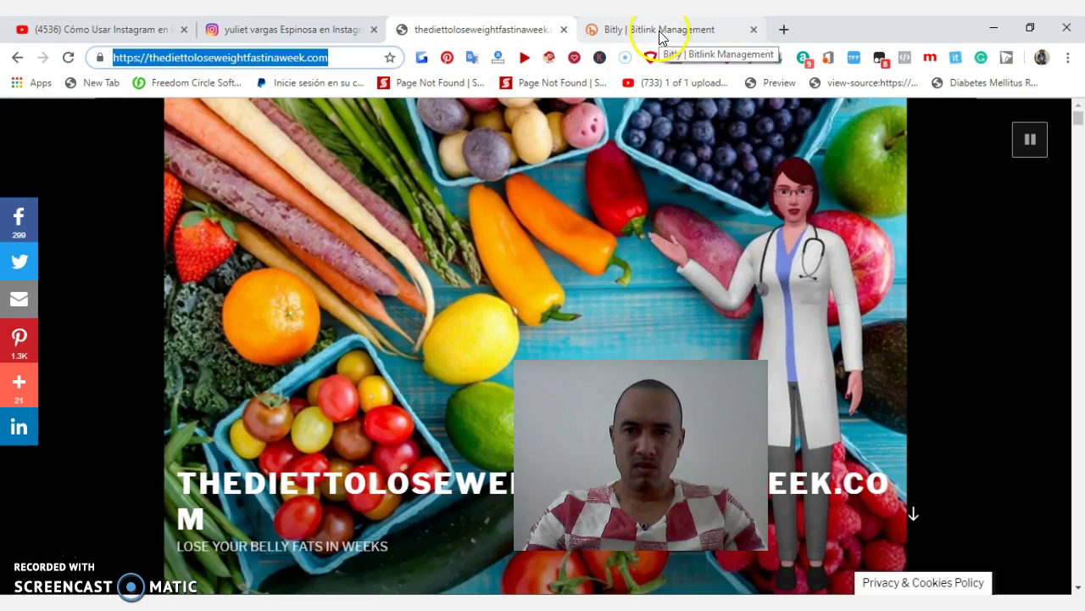
{"action": "left_click", "coordinate": [654, 29]}
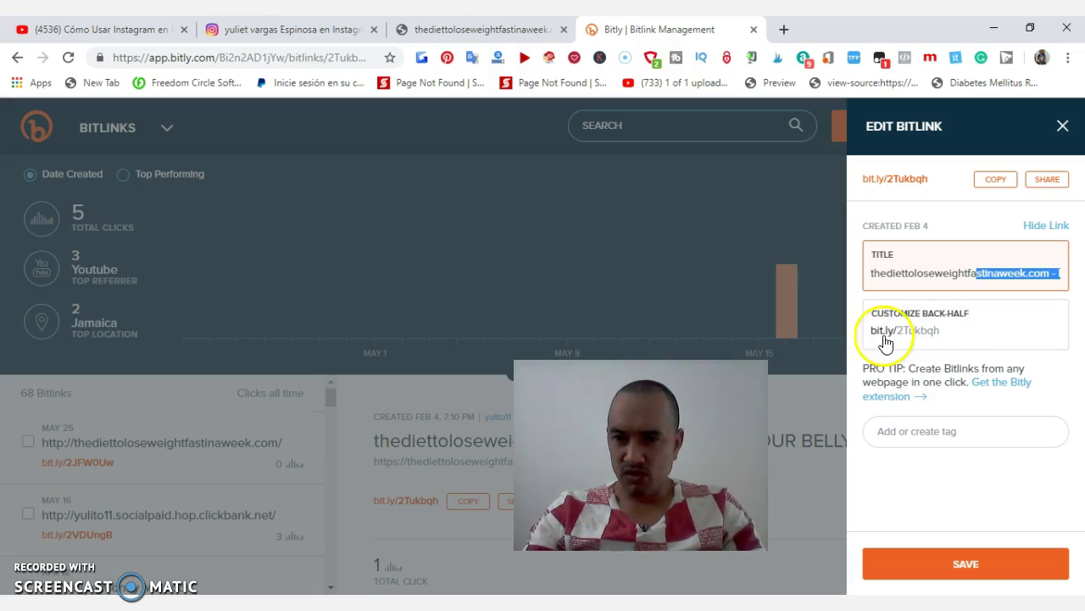
{"action": "left_click", "coordinate": [967, 565]}
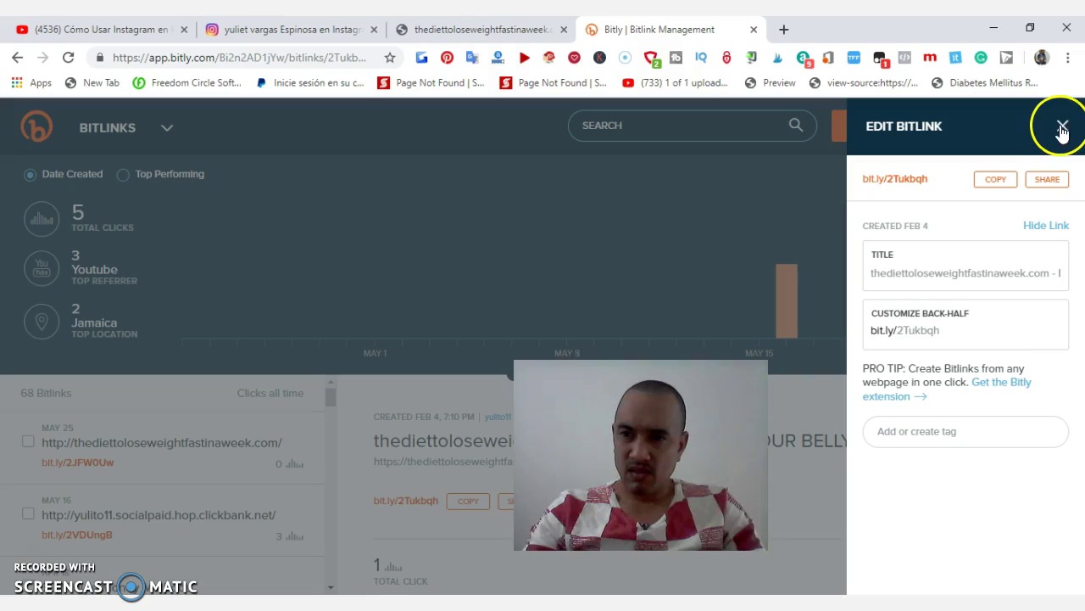
{"action": "left_click", "coordinate": [1049, 181]}
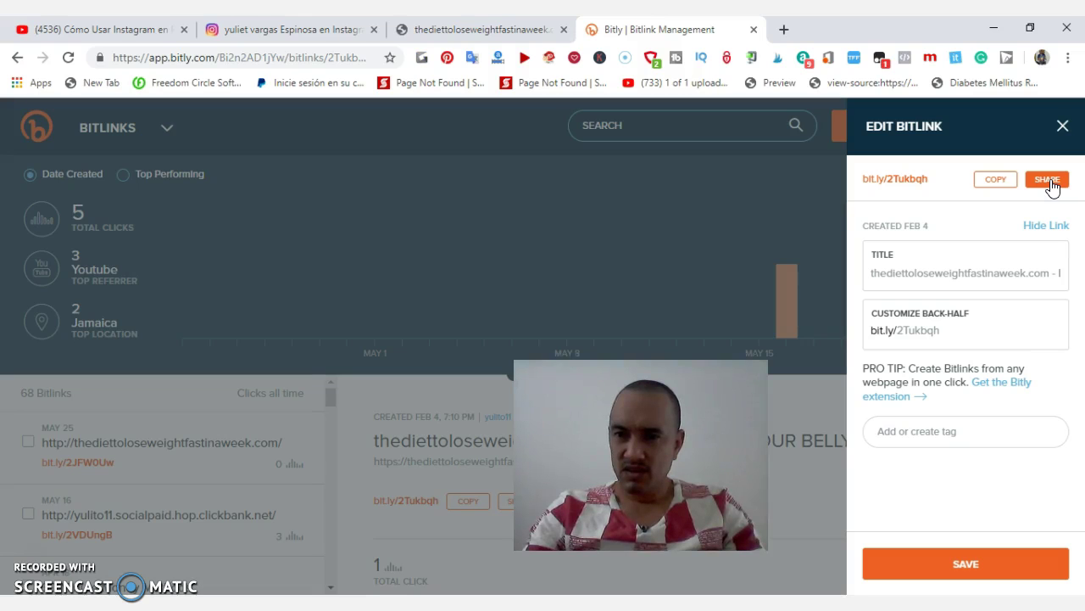
{"action": "left_click", "coordinate": [1050, 180]}
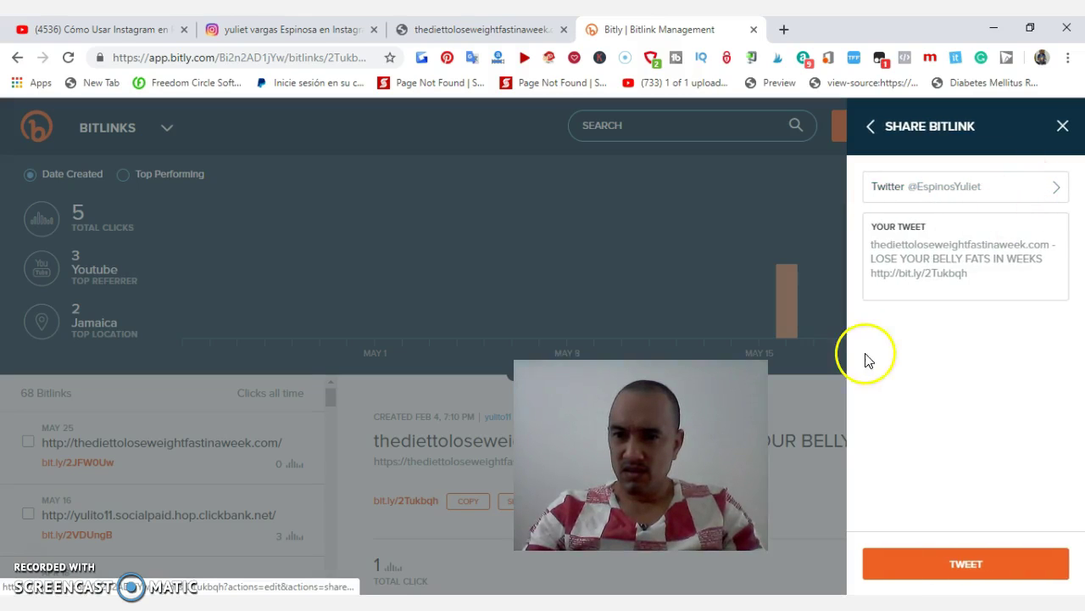
{"action": "left_click", "coordinate": [973, 568]}
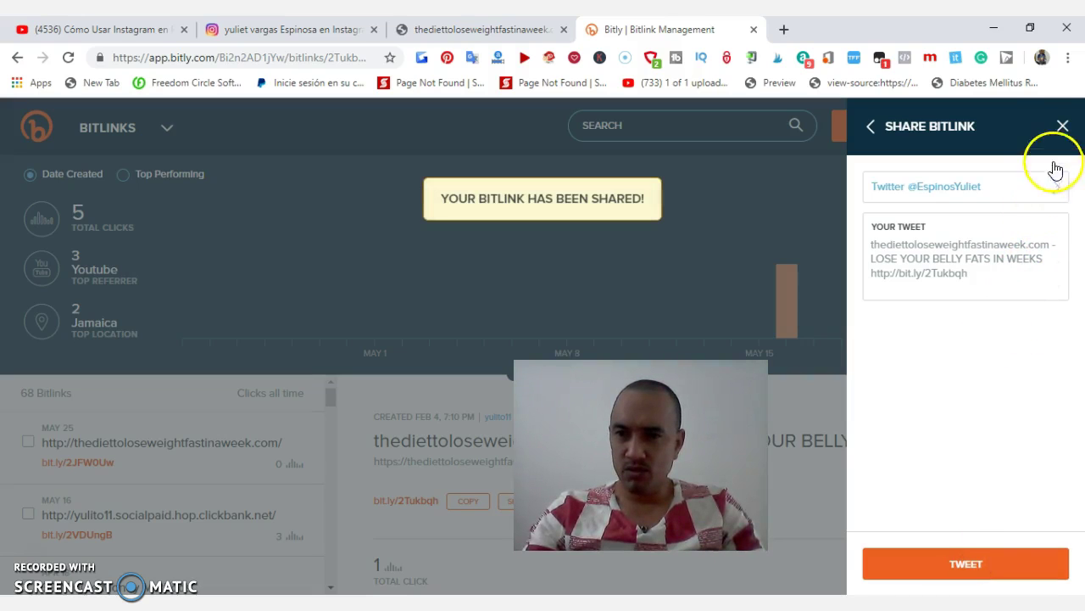
{"action": "left_click", "coordinate": [1062, 126]}
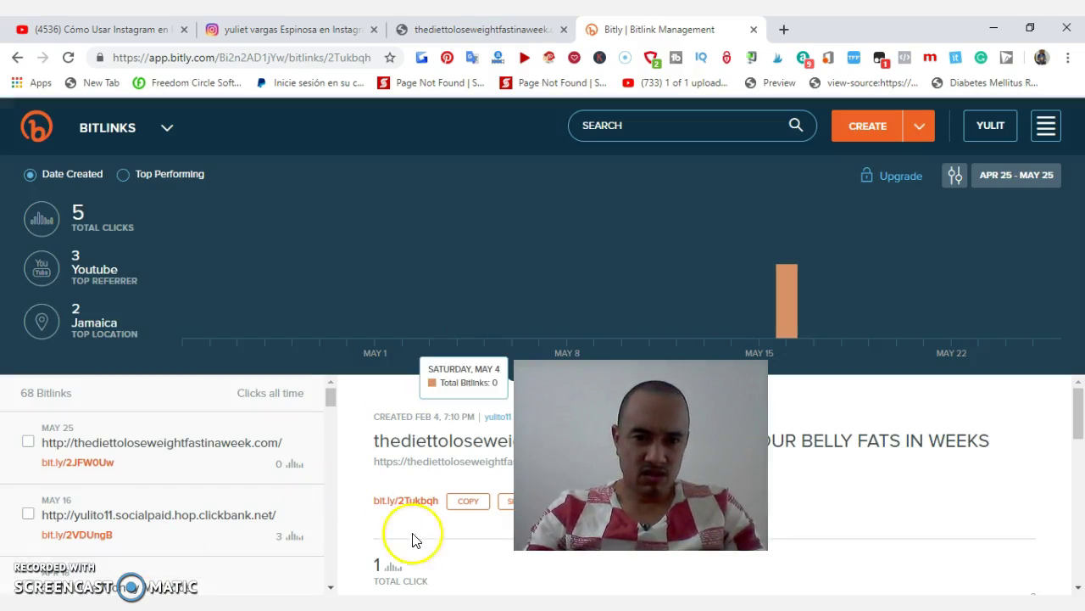
Step: Copy the short link bit.ly/2Tukbqh, append it to the drafted Instagram comment and publish the comment
{"action": "left_click", "coordinate": [466, 502]}
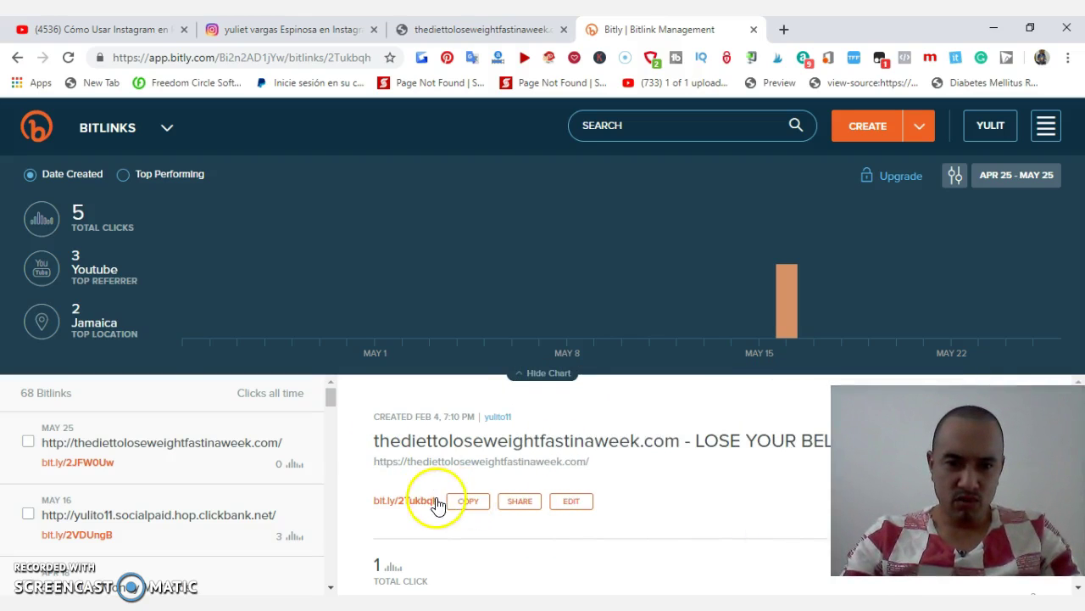
{"action": "left_click", "coordinate": [467, 505]}
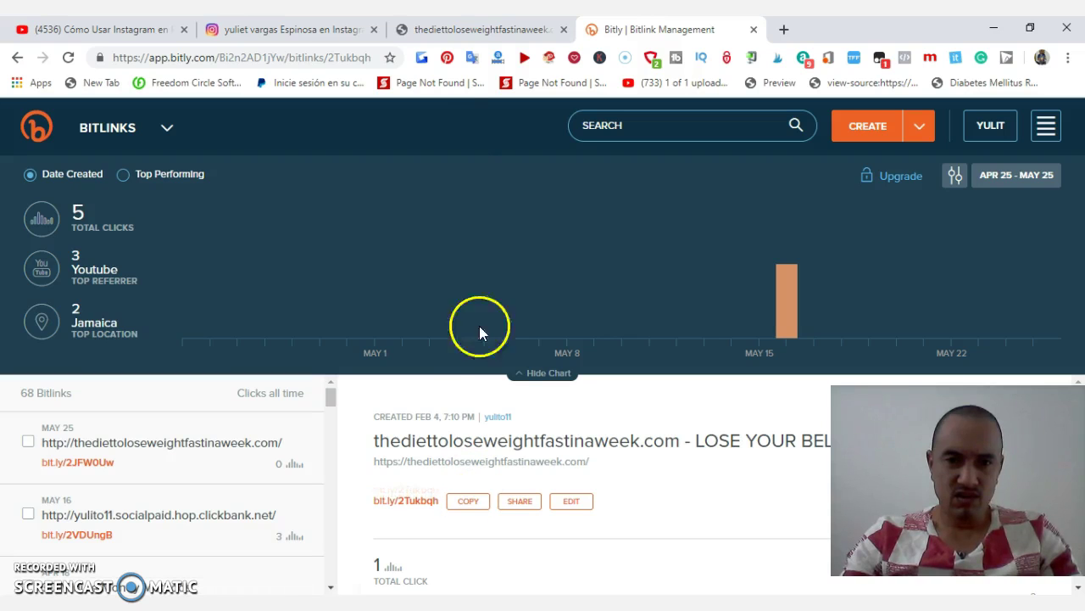
{"action": "left_click", "coordinate": [291, 31]}
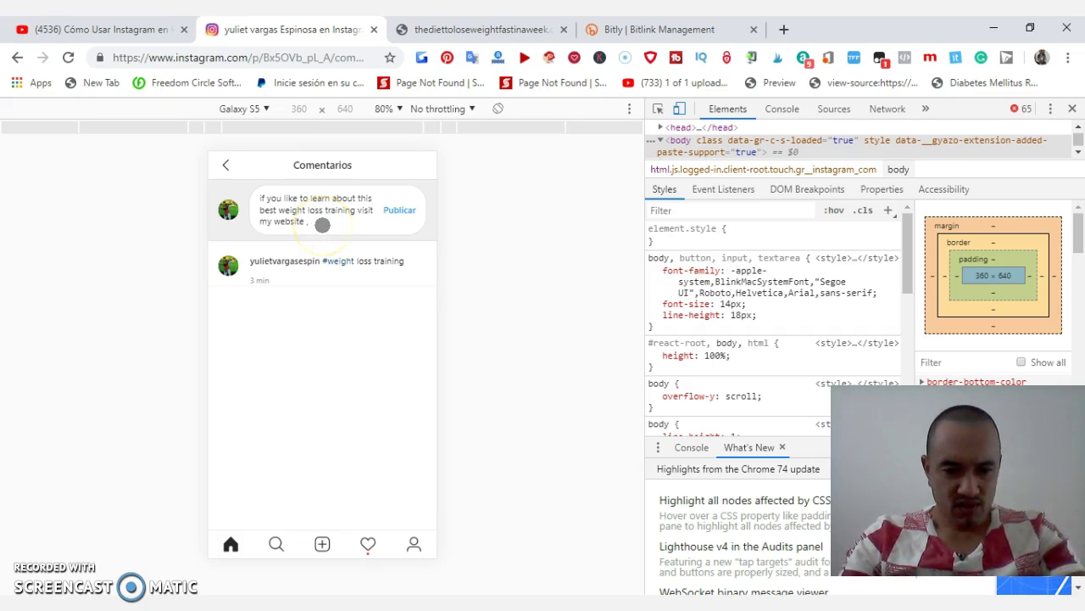
{"action": "key", "text": "ctrl+v"}
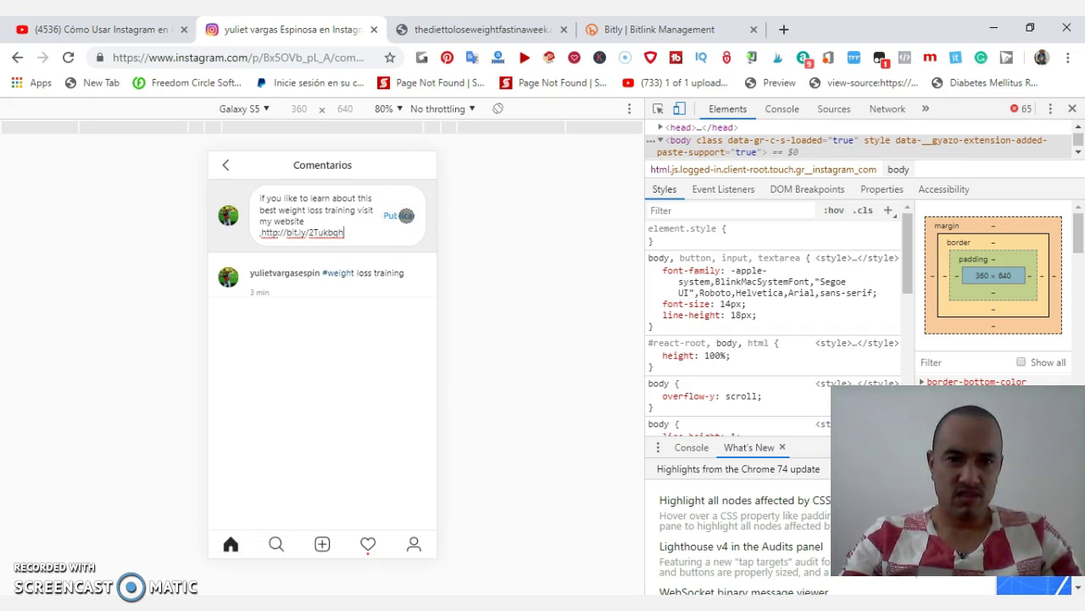
{"action": "left_click", "coordinate": [404, 215]}
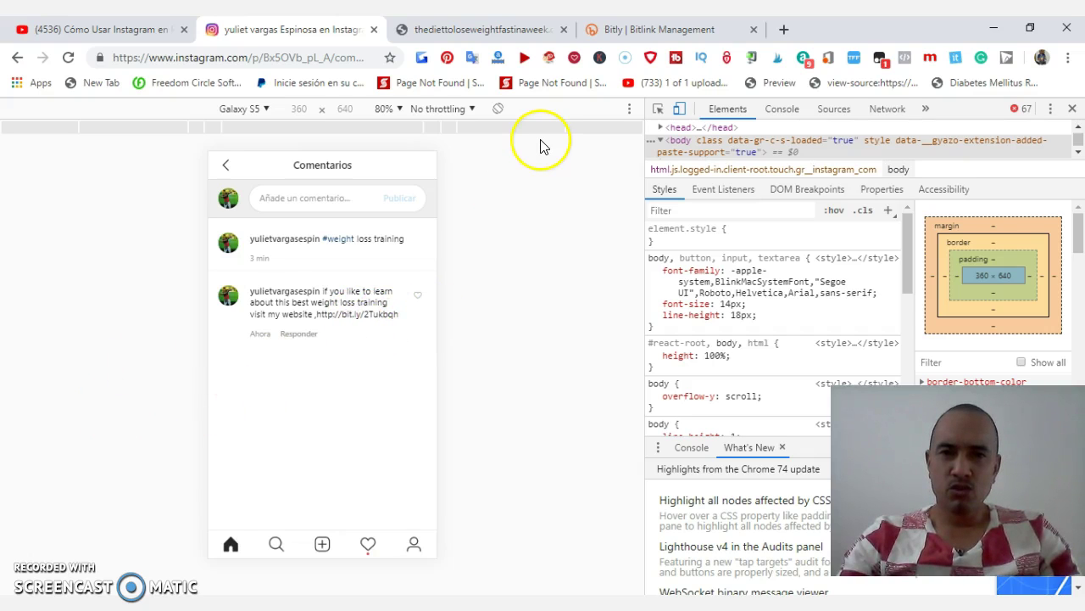
Step: Switch to the thediettoloseweightfastinaweek.com site and examine the opening of its "Don't Be Duped!" post, the sidebar and the Keto Guide ad
{"action": "left_click", "coordinate": [466, 30]}
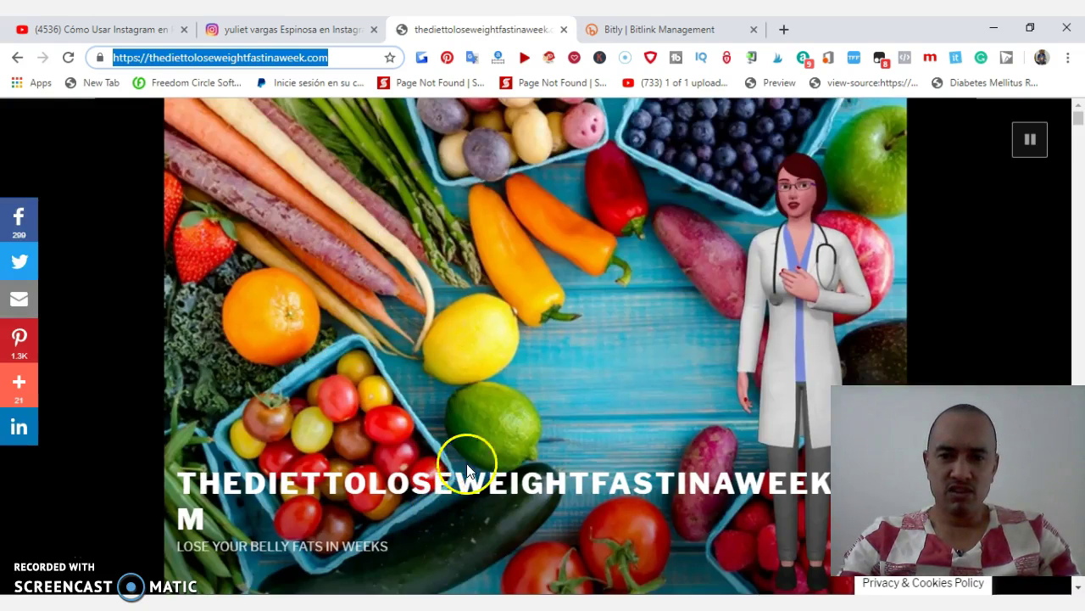
{"action": "scroll", "coordinate": [530, 452], "scroll_direction": "down", "scroll_amount": 5}
{"action": "scroll", "coordinate": [511, 385], "scroll_direction": "down", "scroll_amount": 5}
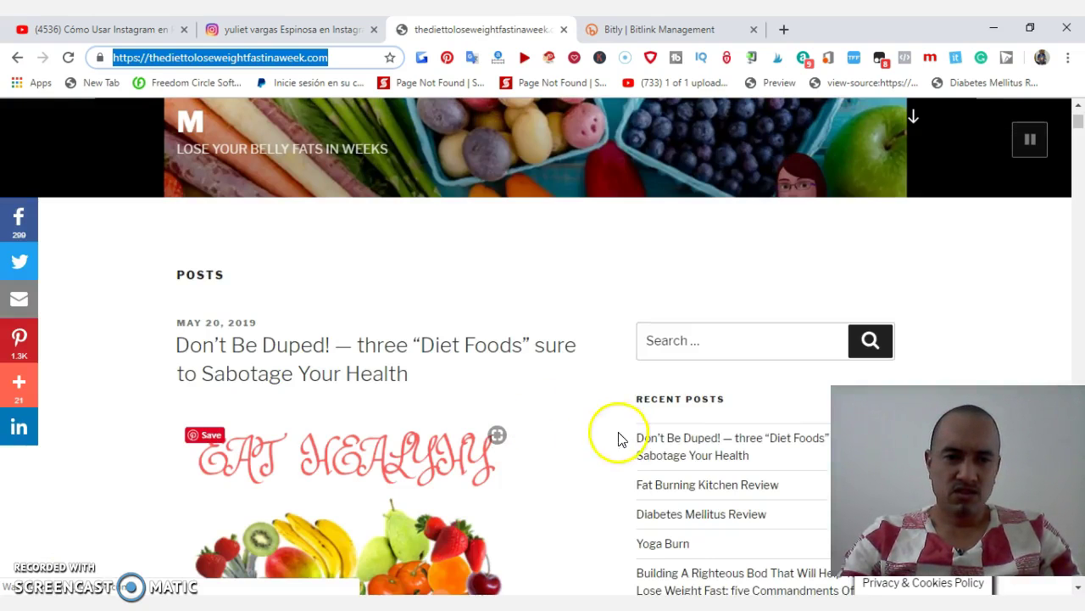
{"action": "scroll", "coordinate": [625, 443], "scroll_direction": "down", "scroll_amount": 6}
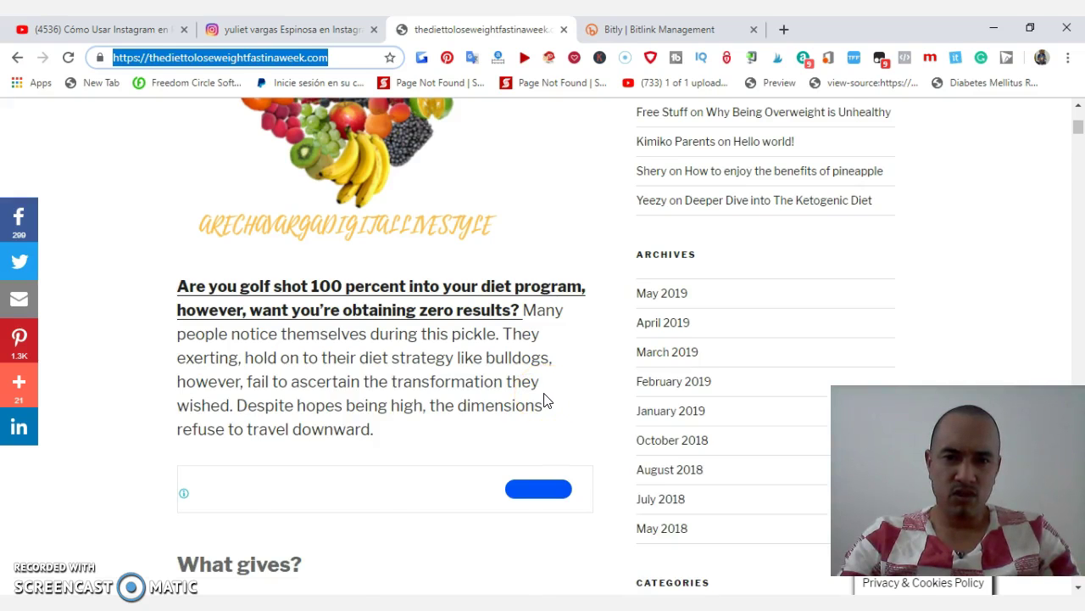
{"action": "scroll", "coordinate": [509, 407], "scroll_direction": "down", "scroll_amount": 3}
{"action": "scroll", "coordinate": [460, 427], "scroll_direction": "down", "scroll_amount": 3}
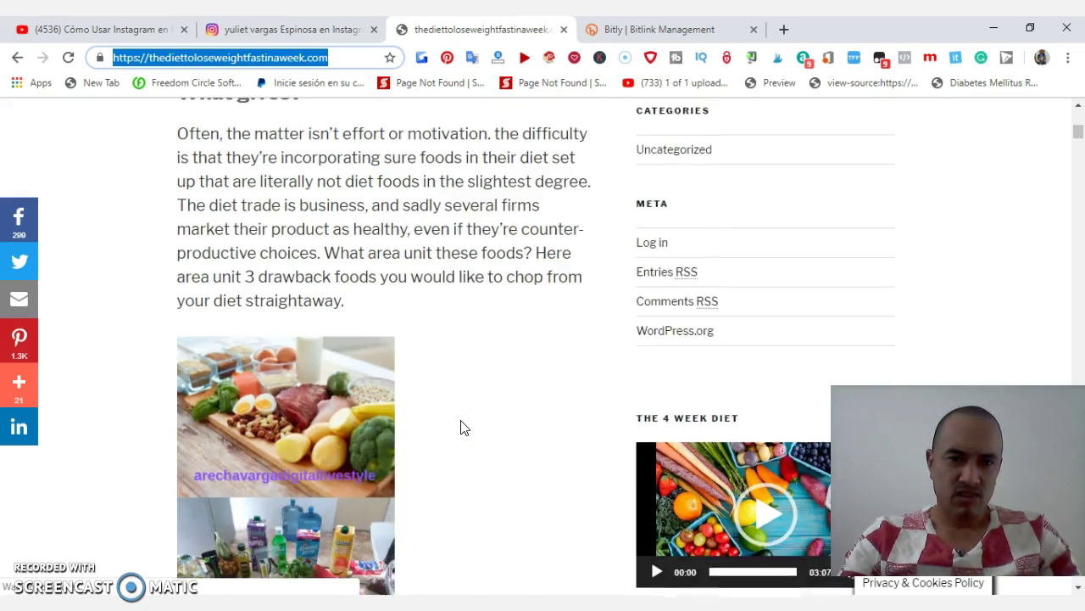
{"action": "scroll", "coordinate": [461, 426], "scroll_direction": "up", "scroll_amount": 3}
{"action": "scroll", "coordinate": [460, 427], "scroll_direction": "up", "scroll_amount": 2}
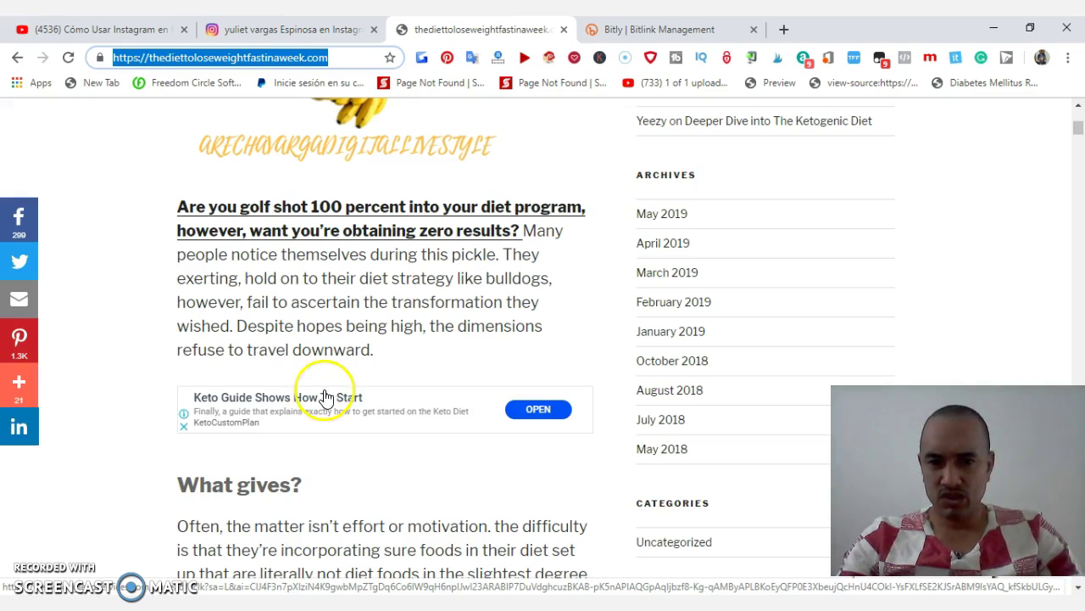
{"action": "scroll", "coordinate": [448, 407], "scroll_direction": "up", "scroll_amount": 2}
{"action": "scroll", "coordinate": [538, 404], "scroll_direction": "up", "scroll_amount": 2}
{"action": "scroll", "coordinate": [501, 388], "scroll_direction": "down", "scroll_amount": 1}
{"action": "scroll", "coordinate": [501, 388], "scroll_direction": "up", "scroll_amount": 1}
{"action": "scroll", "coordinate": [500, 392], "scroll_direction": "down", "scroll_amount": 3}
{"action": "scroll", "coordinate": [500, 391], "scroll_direction": "down", "scroll_amount": 1}
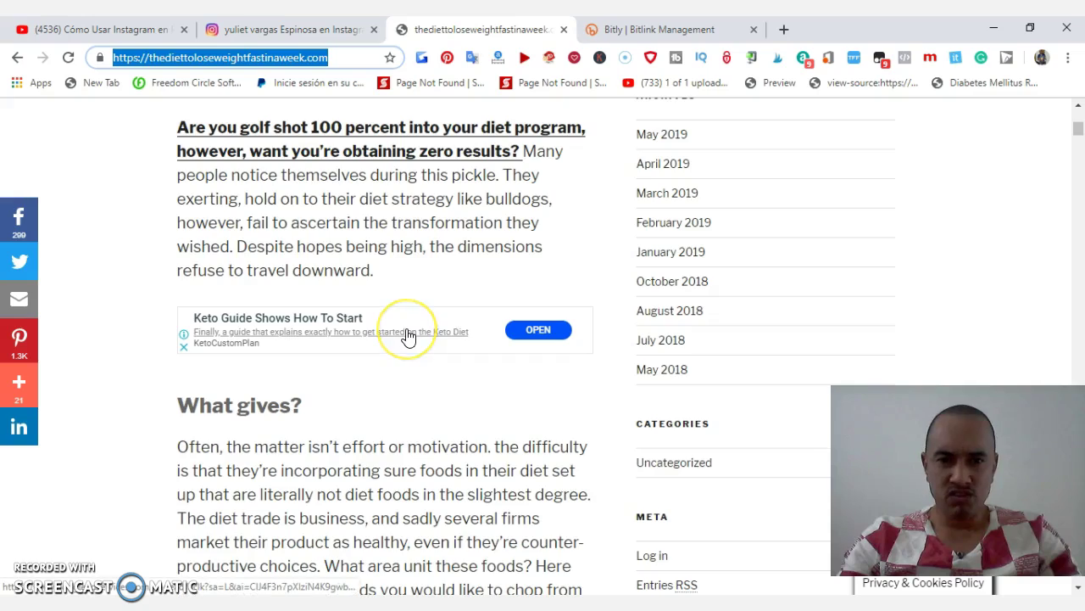
{"action": "scroll", "coordinate": [407, 337], "scroll_direction": "down", "scroll_amount": 1}
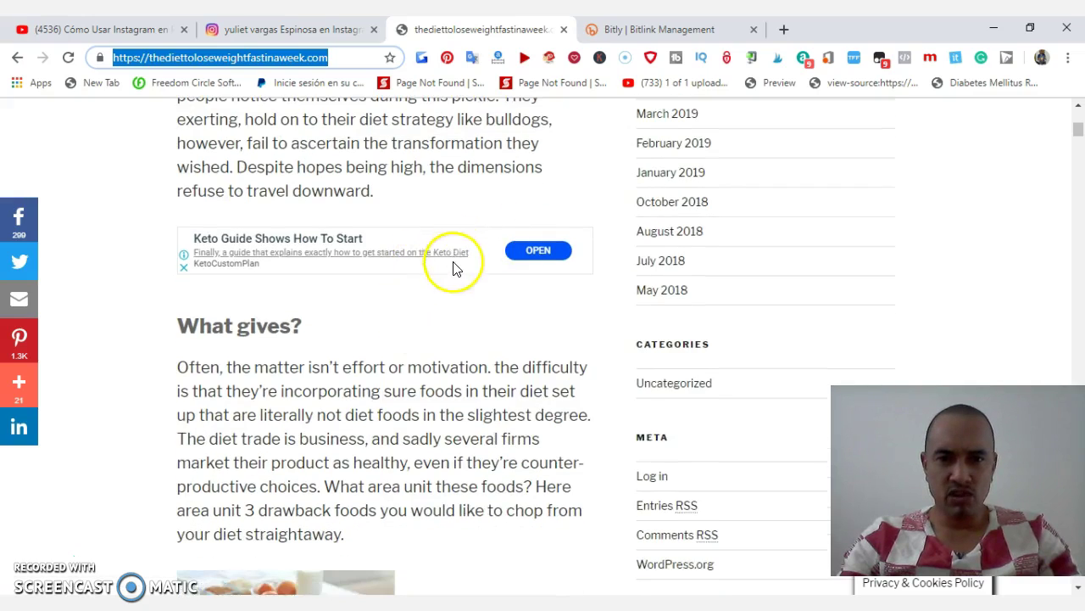
Step: Examine the ads and sidebar offers through the rest of the "Don't Be Duped!" post and into the "Fat Burning Kitchen Review" post
{"action": "scroll", "coordinate": [424, 363], "scroll_direction": "down", "scroll_amount": 13}
{"action": "scroll", "coordinate": [418, 371], "scroll_direction": "up", "scroll_amount": 3}
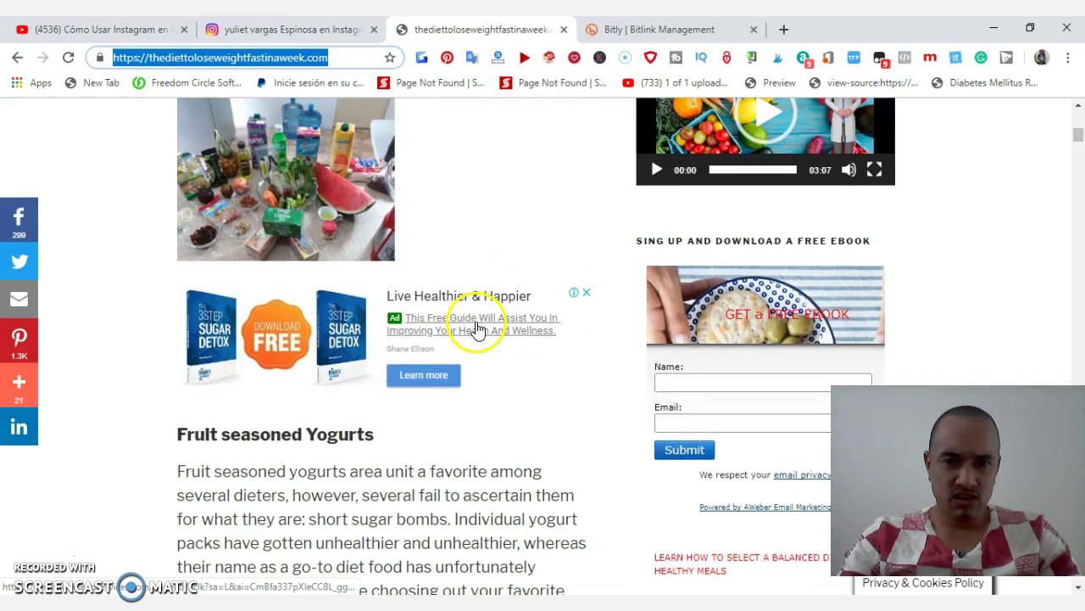
{"action": "scroll", "coordinate": [440, 371], "scroll_direction": "down", "scroll_amount": 2}
{"action": "scroll", "coordinate": [437, 370], "scroll_direction": "down", "scroll_amount": 5}
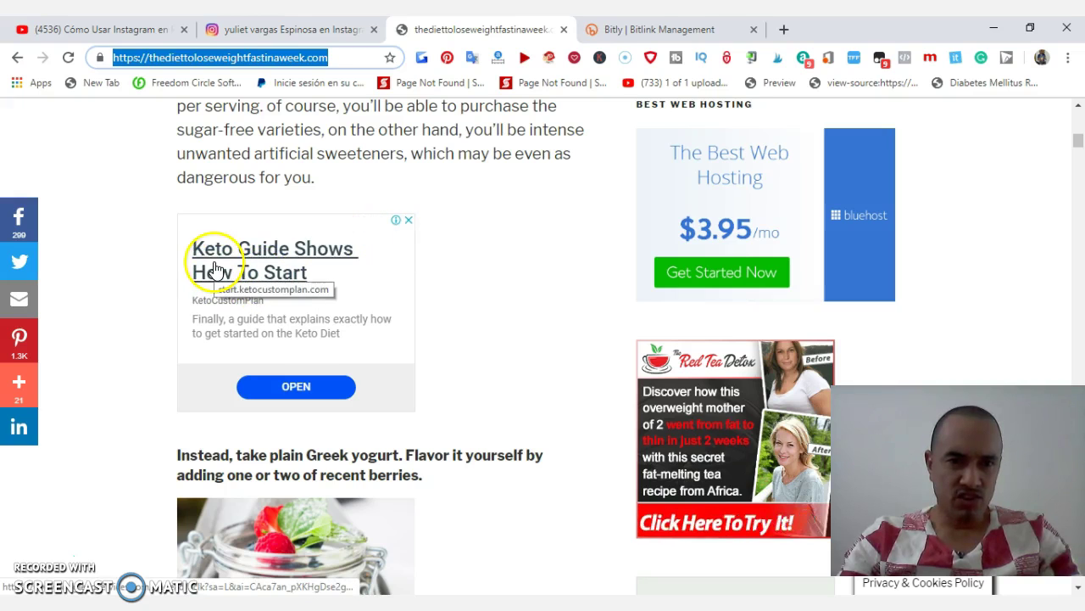
{"action": "scroll", "coordinate": [412, 373], "scroll_direction": "down", "scroll_amount": 12}
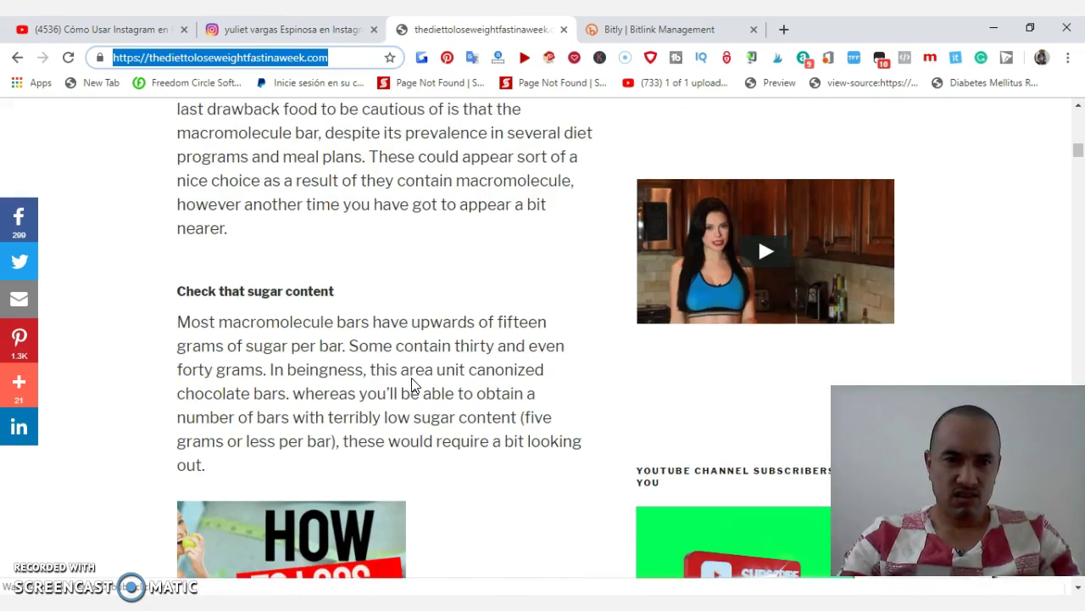
{"action": "scroll", "coordinate": [412, 384], "scroll_direction": "down", "scroll_amount": 7}
{"action": "scroll", "coordinate": [413, 383], "scroll_direction": "down", "scroll_amount": 4}
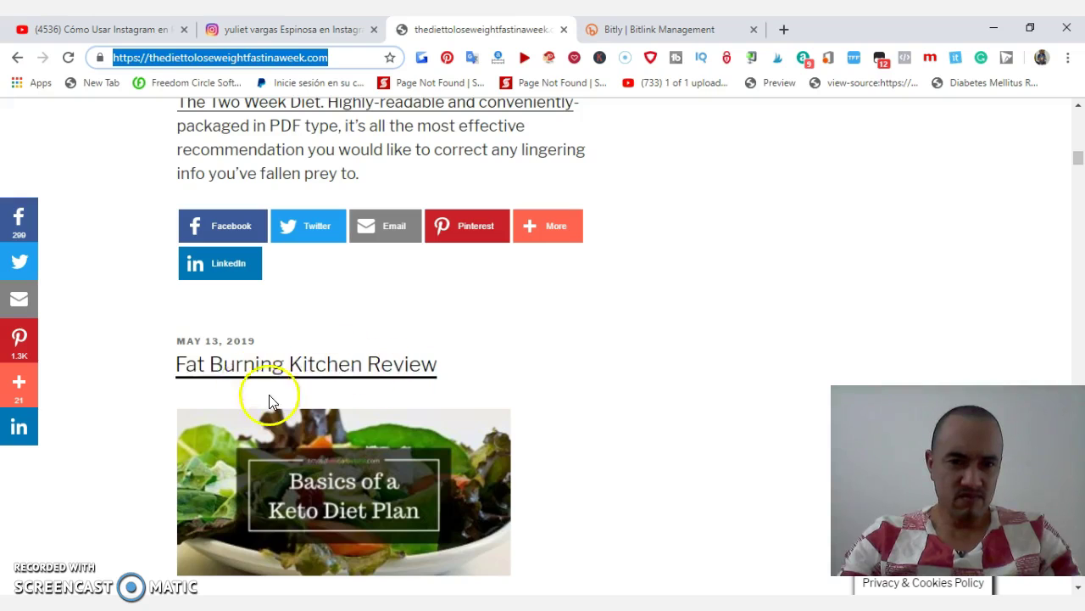
{"action": "scroll", "coordinate": [373, 407], "scroll_direction": "down", "scroll_amount": 7}
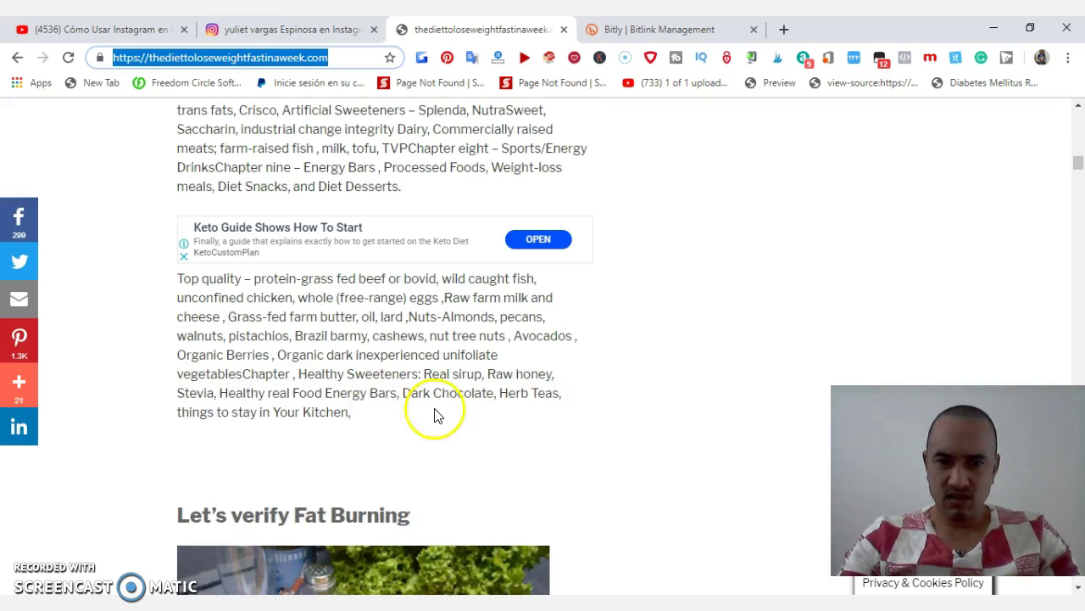
{"action": "scroll", "coordinate": [687, 368], "scroll_direction": "up", "scroll_amount": 4}
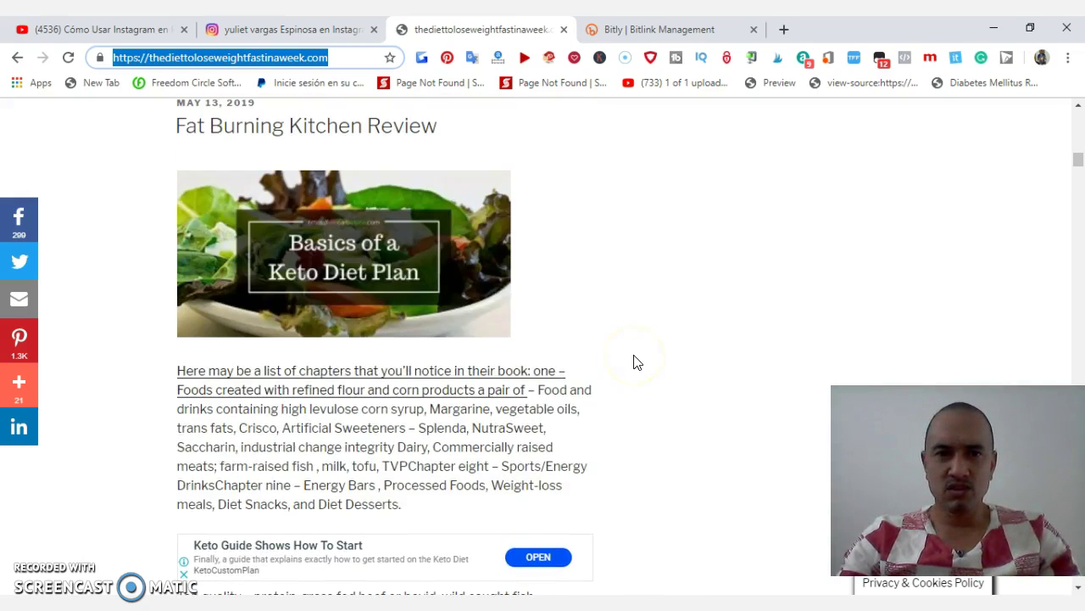